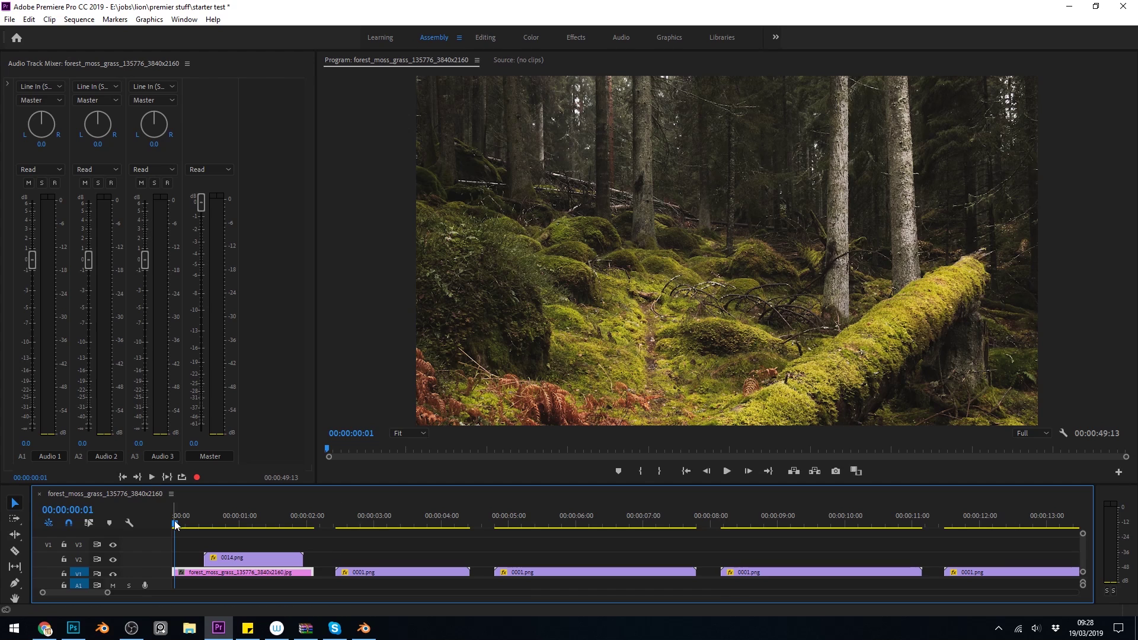
# Scrub from the start of the forest sequence to the first 0001.png clip and play back the lion's camera move.
pyautogui.moveTo(176, 525); pyautogui.dragTo(181, 527)
pyautogui.moveTo(178, 524); pyautogui.dragTo(429, 528)
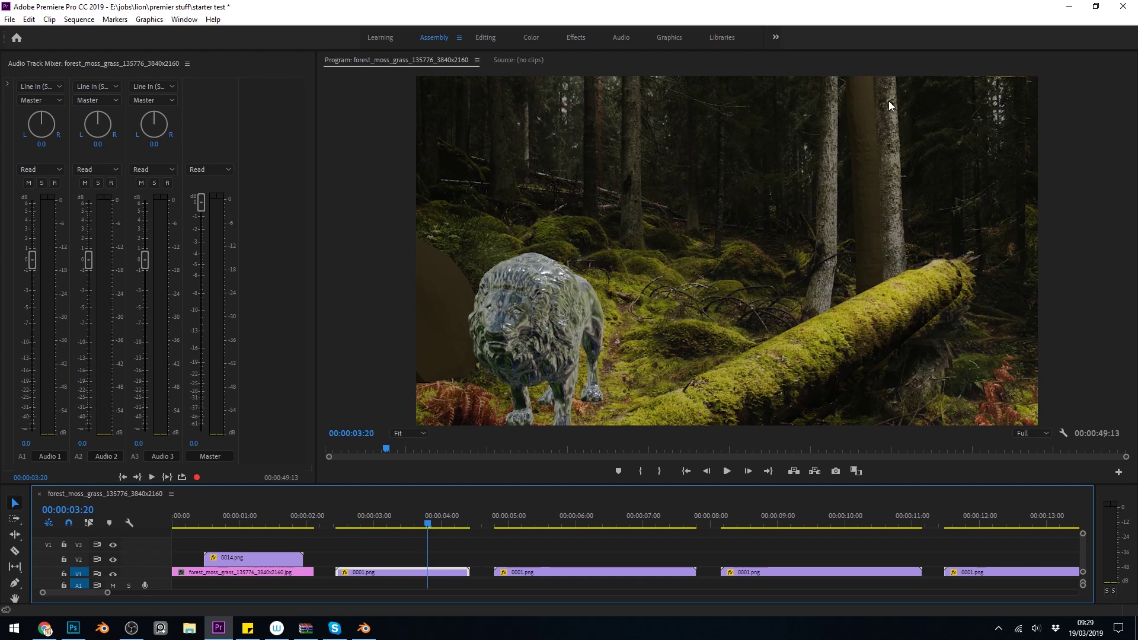
pyautogui.moveTo(428, 526); pyautogui.dragTo(388, 527)
pyautogui.press('space')
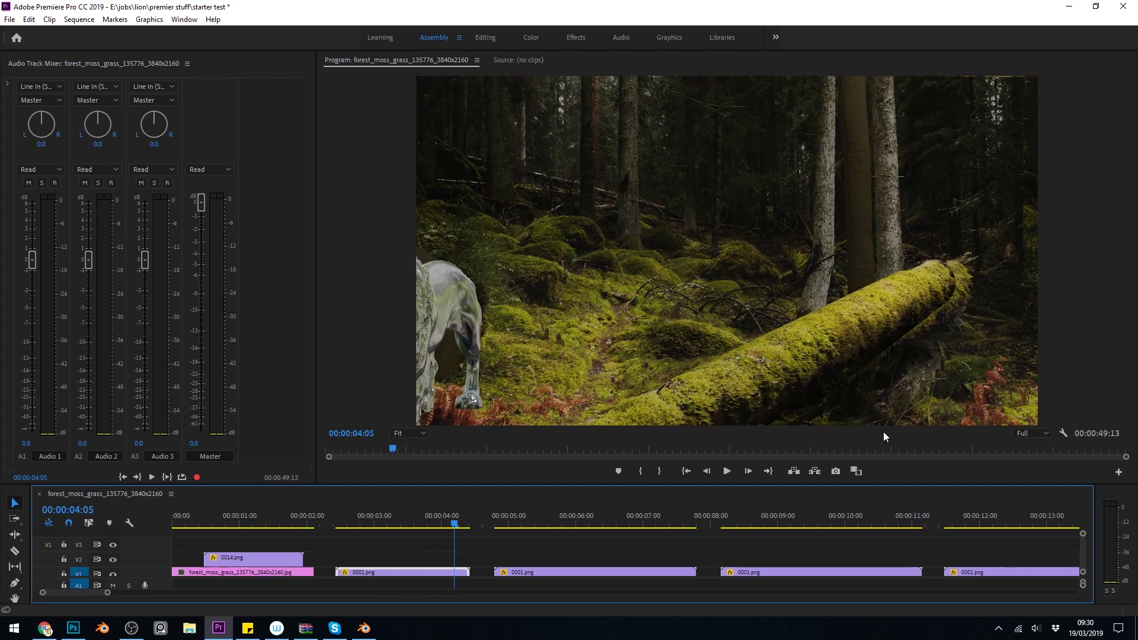
# Switch to Photoshop and compare the original photo with the "background plate without fornt border" layer by toggling that layer's visibility.
pyautogui.click(73, 627)
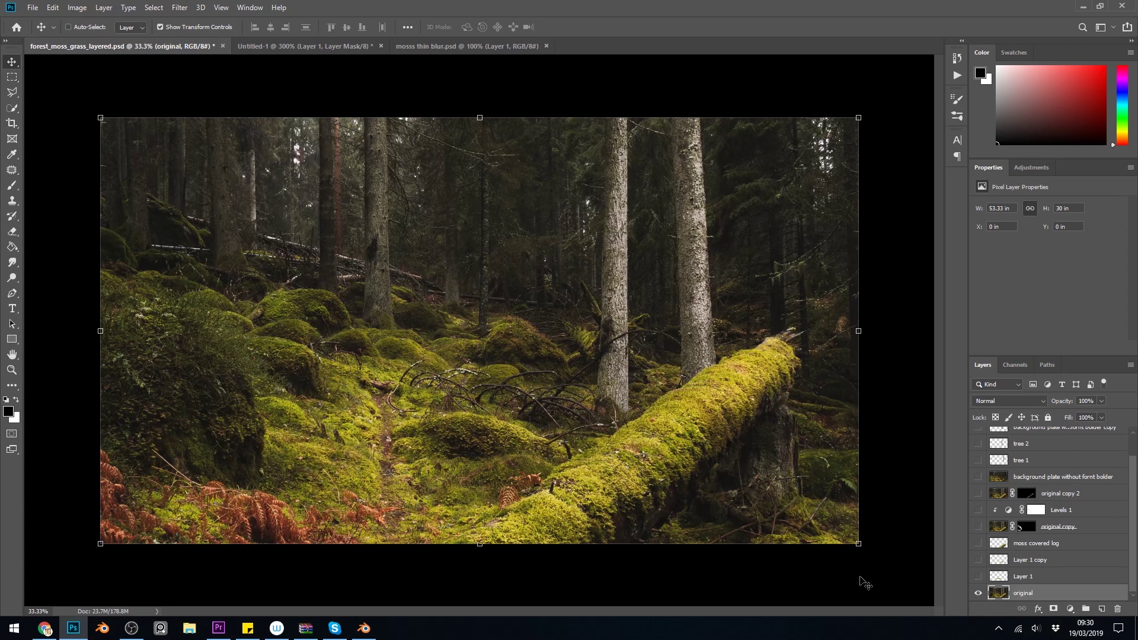
pyautogui.click(978, 477)
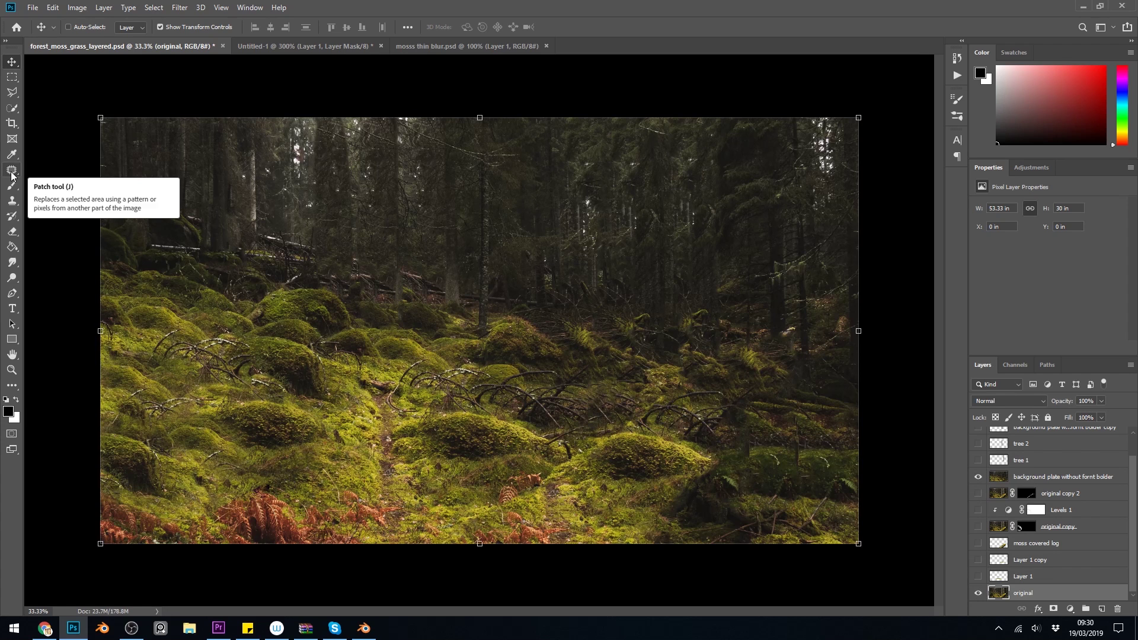
pyautogui.click(979, 480)
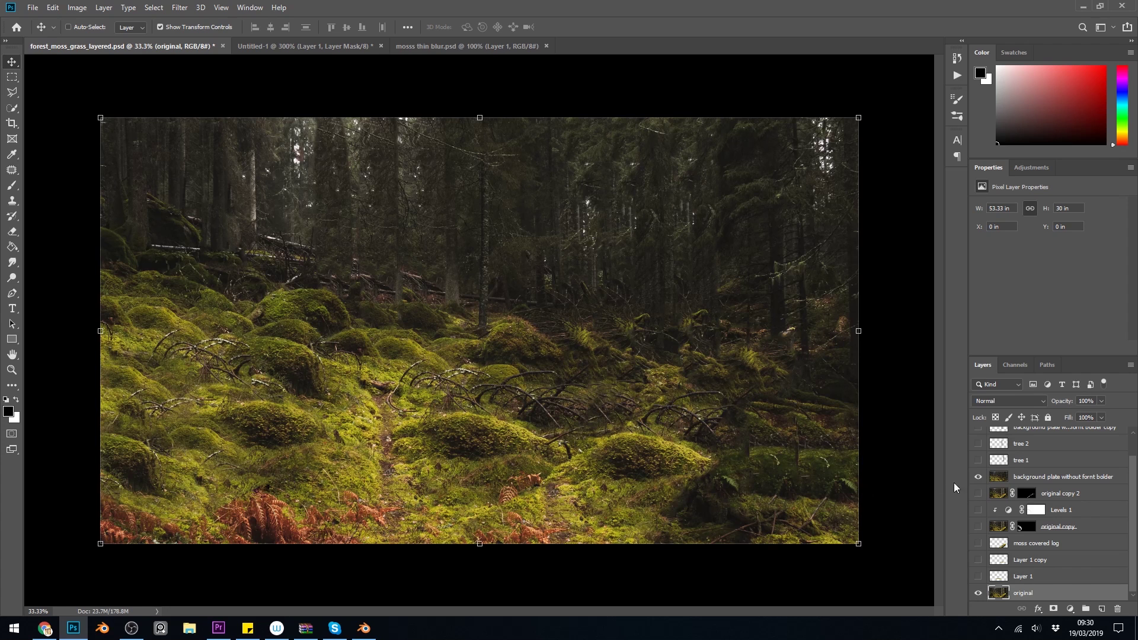
pyautogui.click(978, 478)
pyautogui.click(978, 478)
pyautogui.click(979, 477)
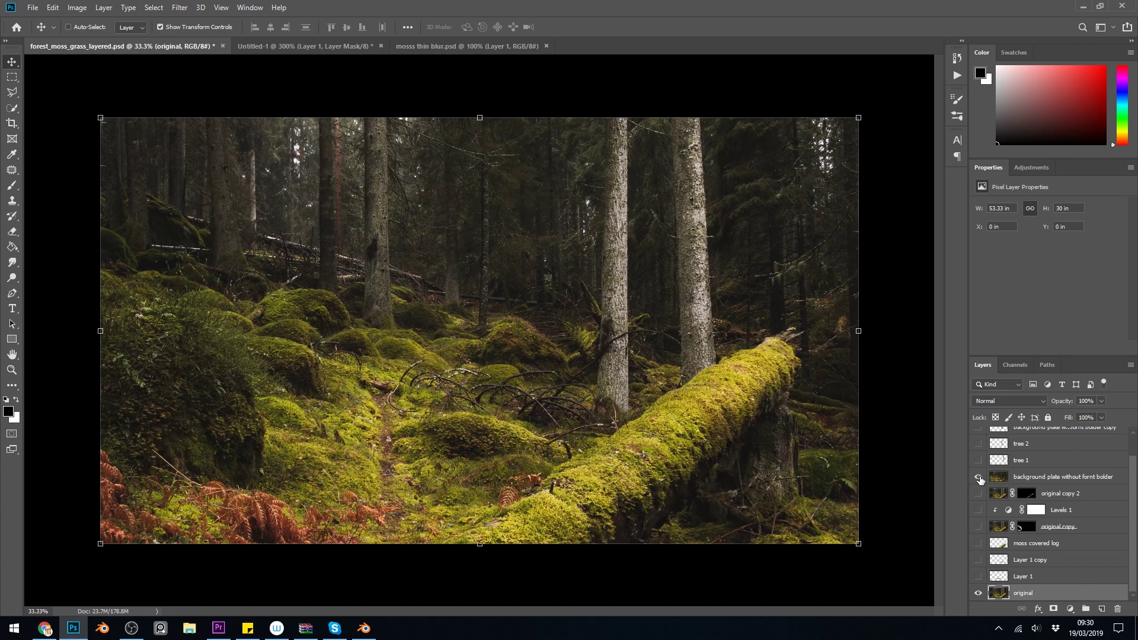
pyautogui.click(978, 478)
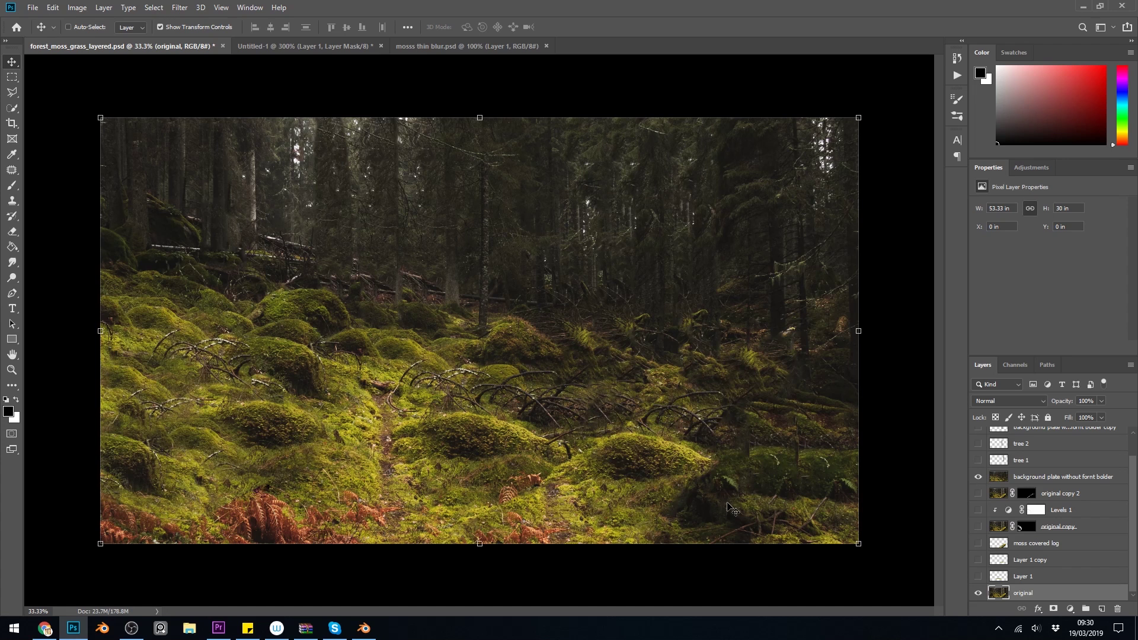
pyautogui.click(978, 477)
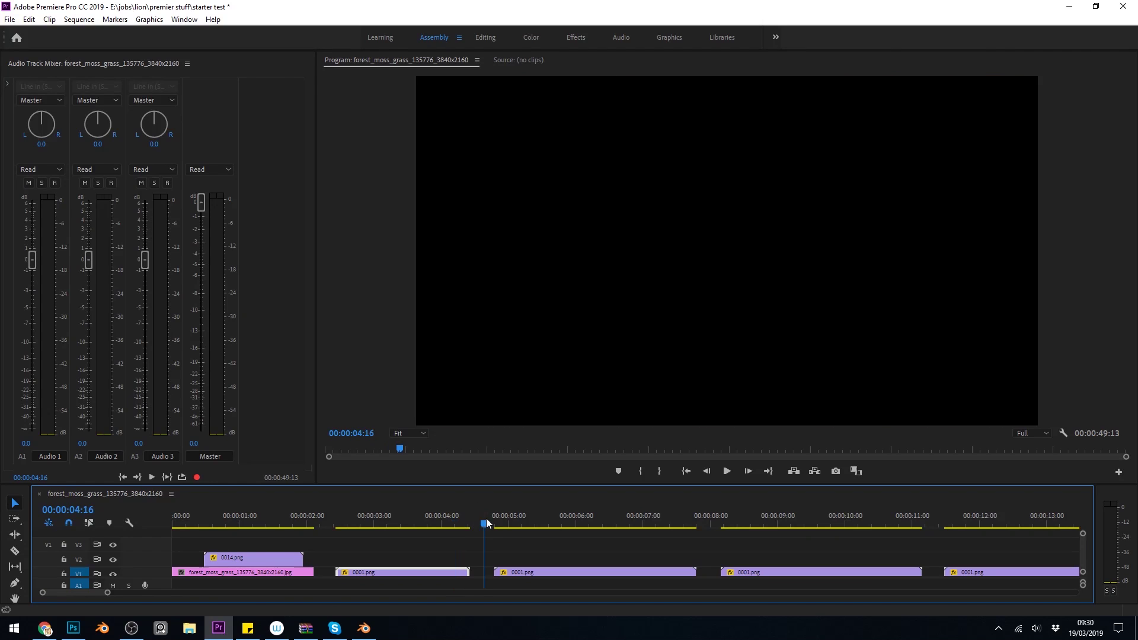
# Switch back to Premiere Pro and scrub through the second 0001.png clip to examine how the lion sits in the forest.
pyautogui.moveTo(486, 517); pyautogui.dragTo(558, 516)
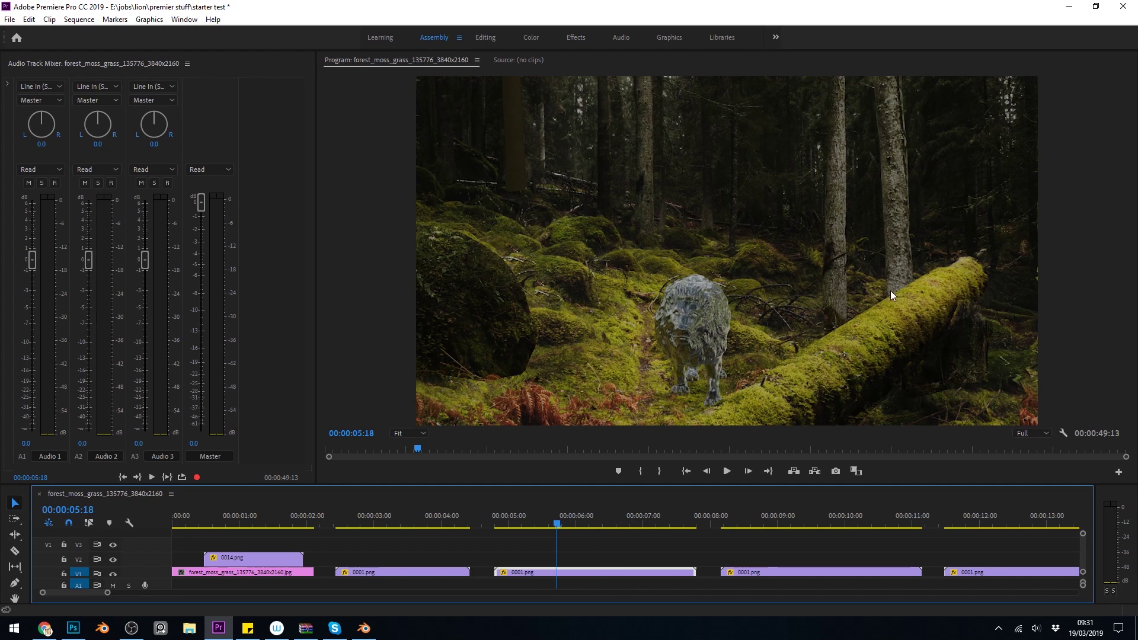
pyautogui.moveTo(566, 519)
pyautogui.mouseDown()
pyautogui.moveTo(538, 519)
pyautogui.moveTo(615, 520)
pyautogui.moveTo(552, 519)
pyautogui.mouseUp()
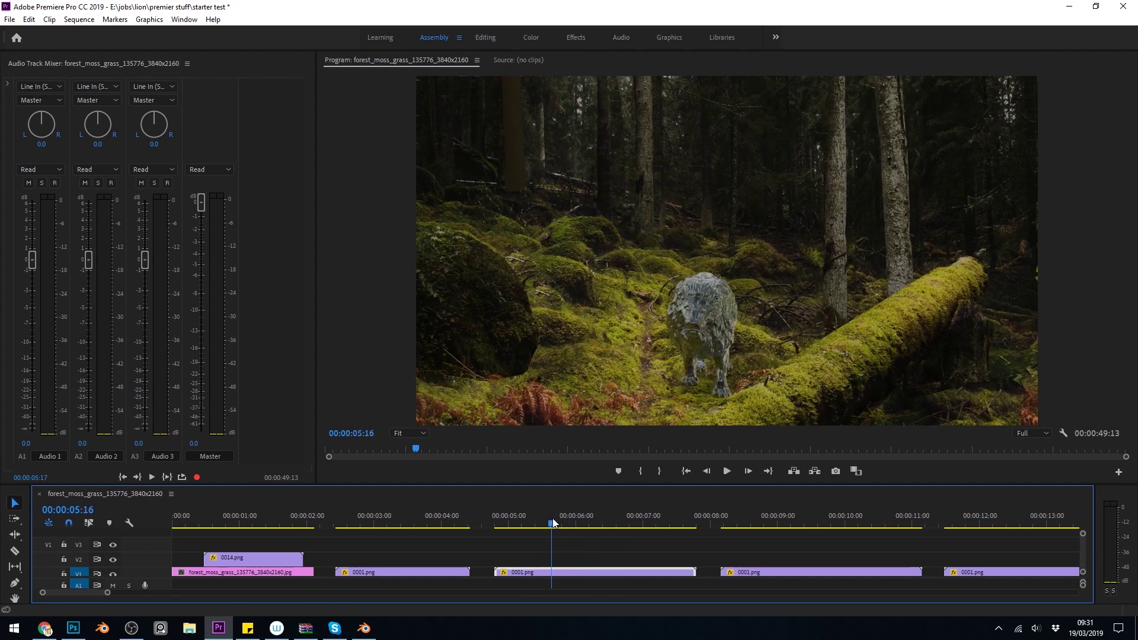
# Switch to Blender and display the camera view in Rendered shading.
pyautogui.click(364, 630)
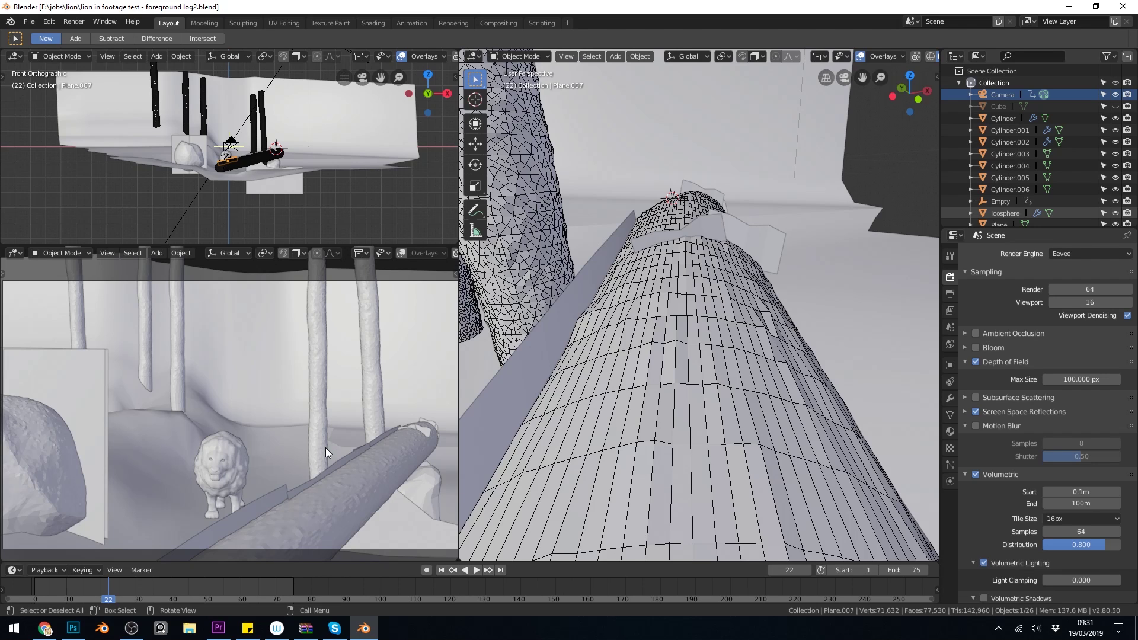
pyautogui.press('z')
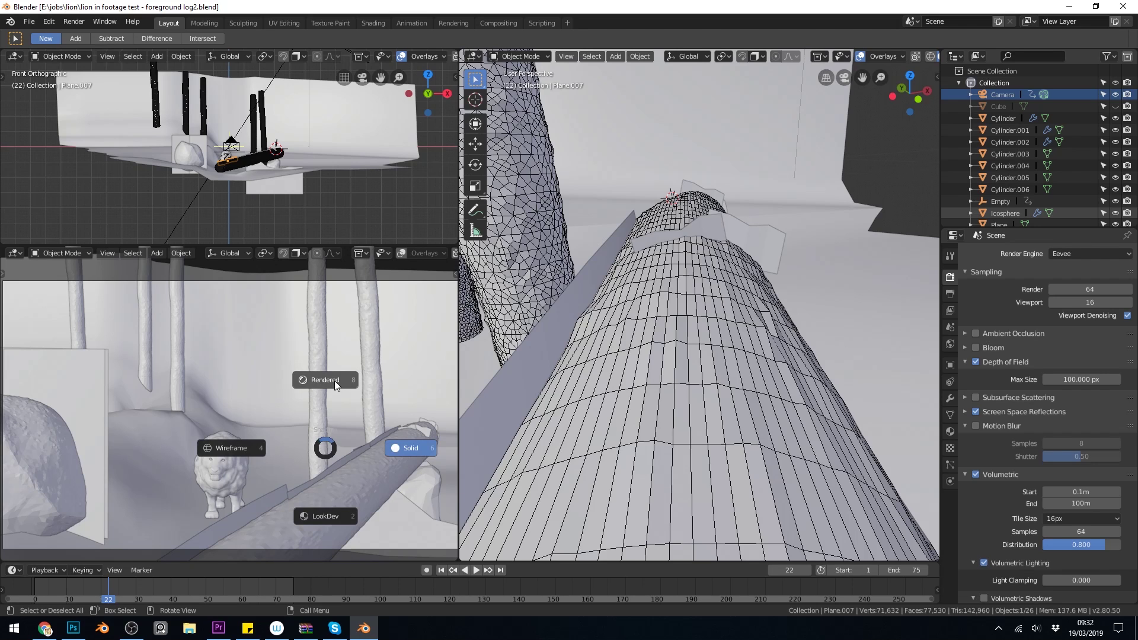
pyautogui.click(335, 381)
# Select the camera and preview the whole scene from outside the camera in LookDev shading.
pyautogui.scroll(-10, 734, 315)
pyautogui.moveTo(733, 315); pyautogui.dragTo(536, 426, button='middle')
pyautogui.click(637, 386)
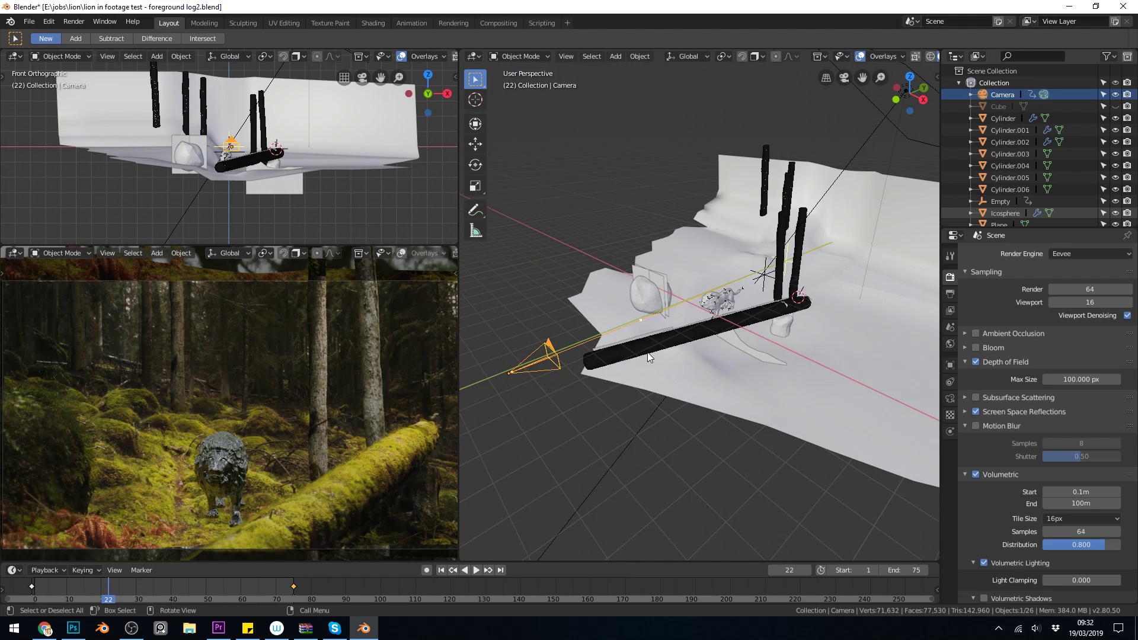
pyautogui.scroll(2, 646, 354)
pyautogui.press('z')
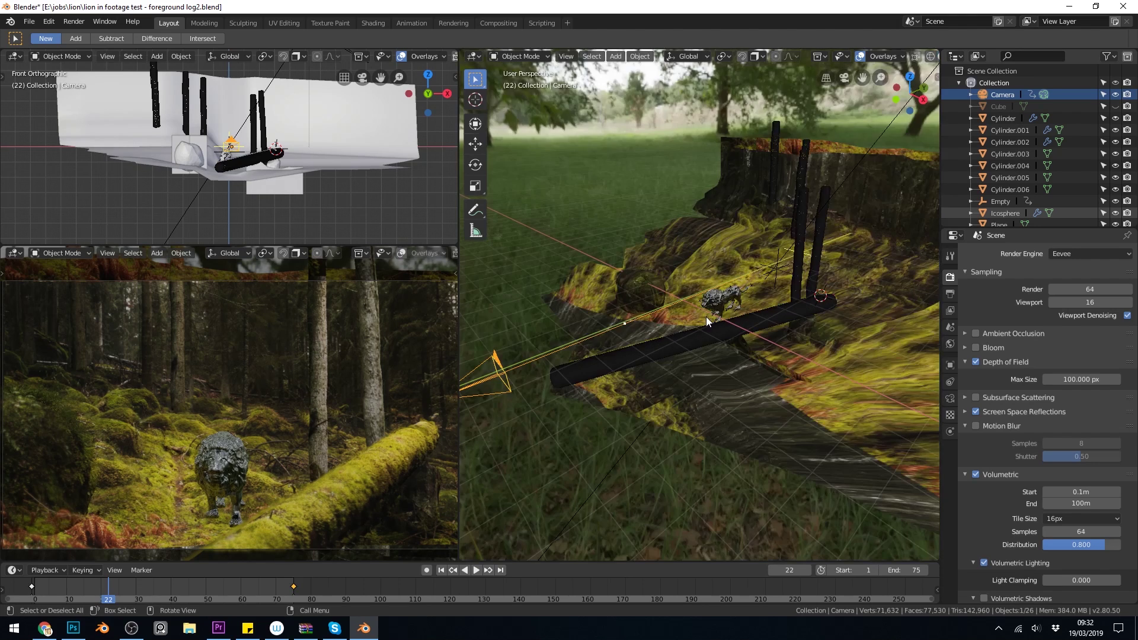
pyautogui.moveTo(714, 331)
pyautogui.mouseDown(button='middle')
pyautogui.moveTo(699, 355)
pyautogui.moveTo(802, 351)
pyautogui.moveTo(710, 342)
pyautogui.moveTo(710, 365)
pyautogui.moveTo(723, 361)
pyautogui.mouseUp(button='middle')
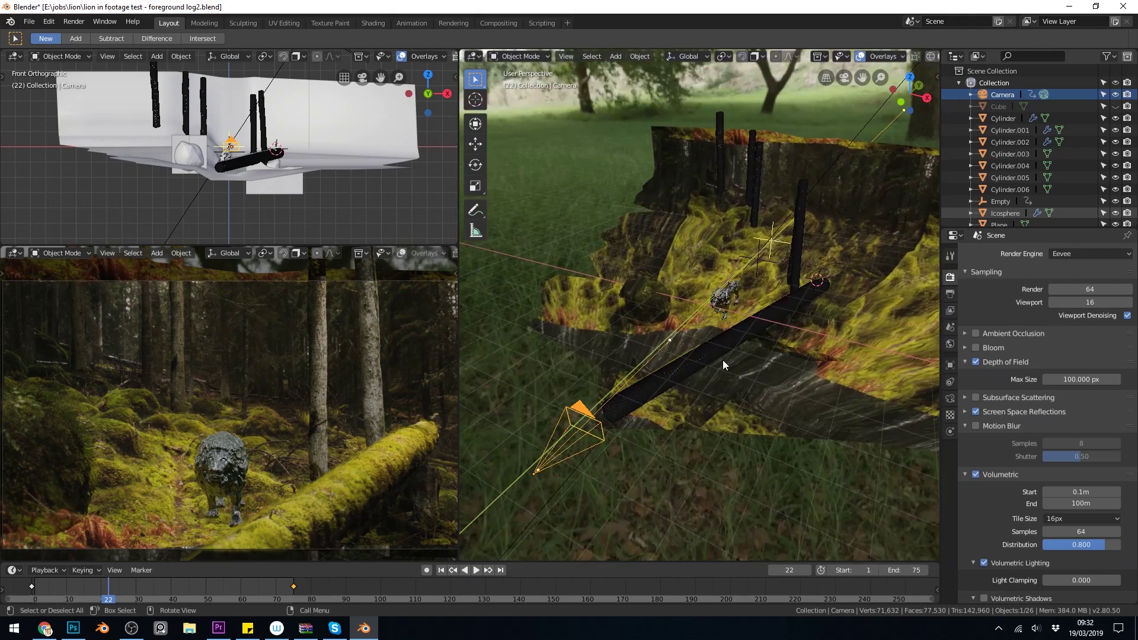
# Open the selected camera's data settings and examine its background image options.
pyautogui.click(400, 286)
pyautogui.click(572, 433)
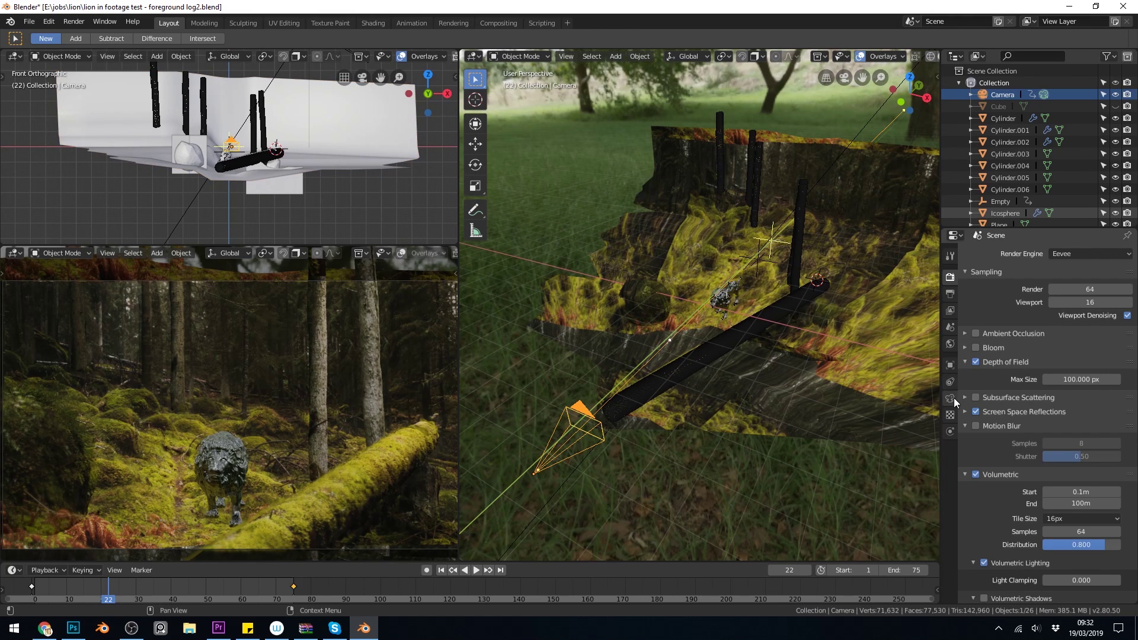
pyautogui.click(951, 398)
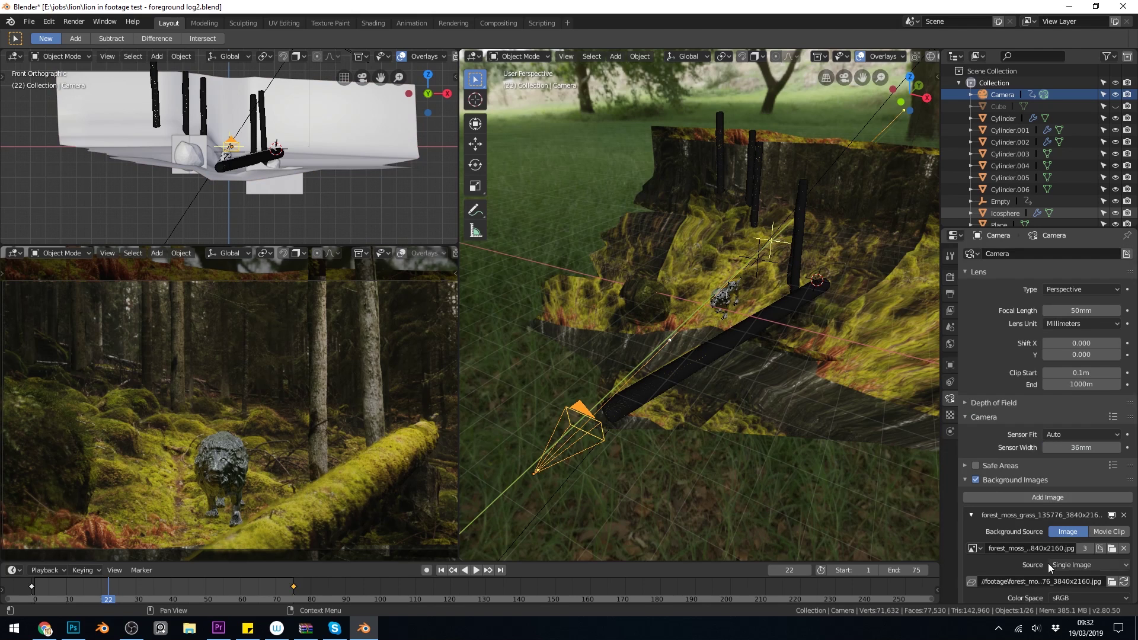
pyautogui.scroll(-3, 1031, 534)
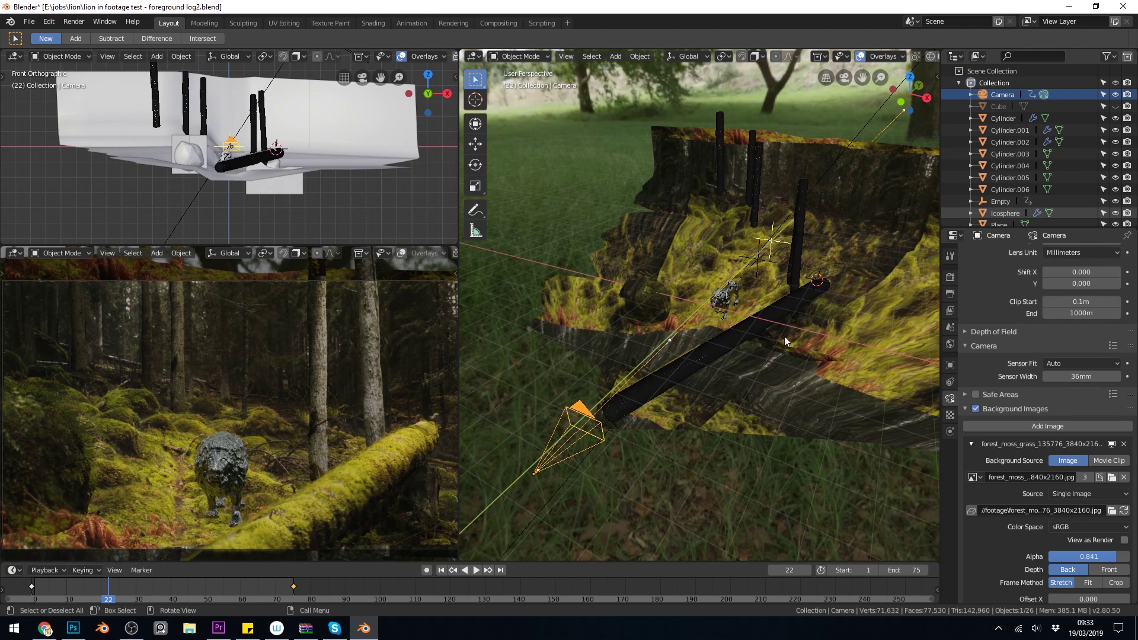
# Show the perspective viewport in Solid shading and select the ground and backdrop plane.
pyautogui.moveTo(776, 350); pyautogui.dragTo(770, 380, button='middle')
pyautogui.press('z')
pyautogui.click(845, 361)
pyautogui.moveTo(840, 383); pyautogui.dragTo(704, 384, button='middle')
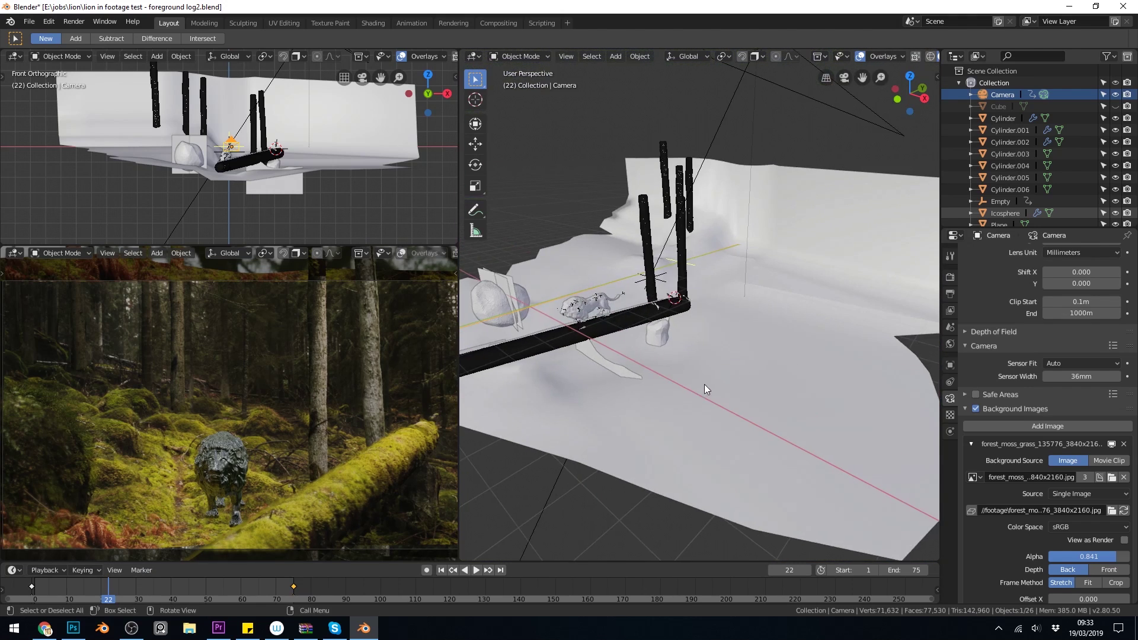
pyautogui.click(704, 384)
pyautogui.moveTo(811, 367); pyautogui.dragTo(867, 354, button='middle')
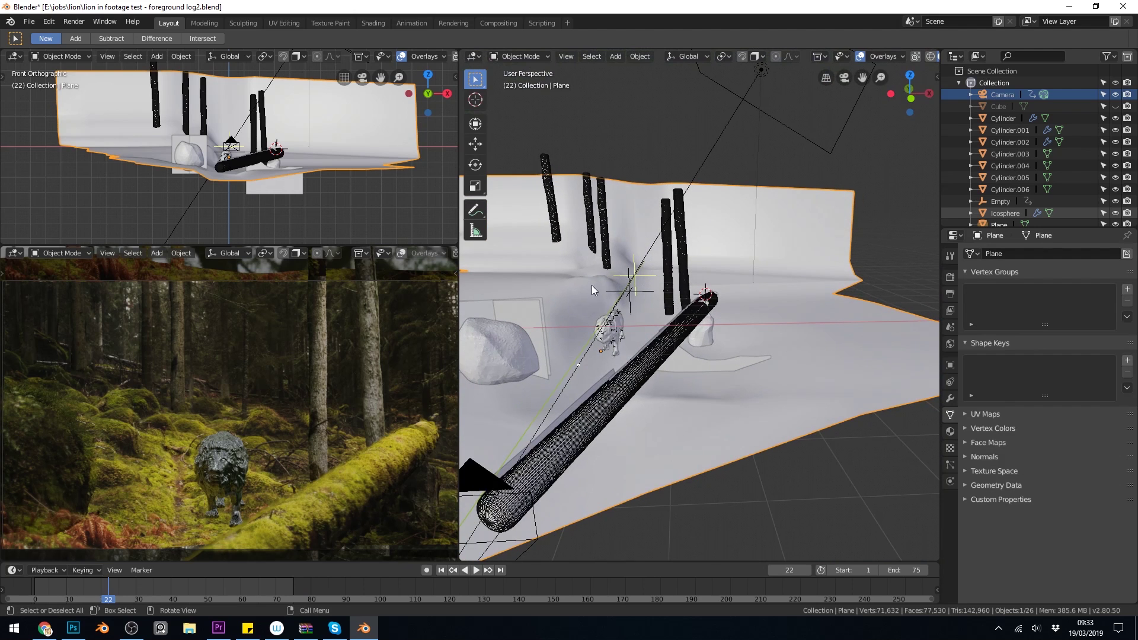
pyautogui.moveTo(638, 369); pyautogui.dragTo(598, 368, button='middle')
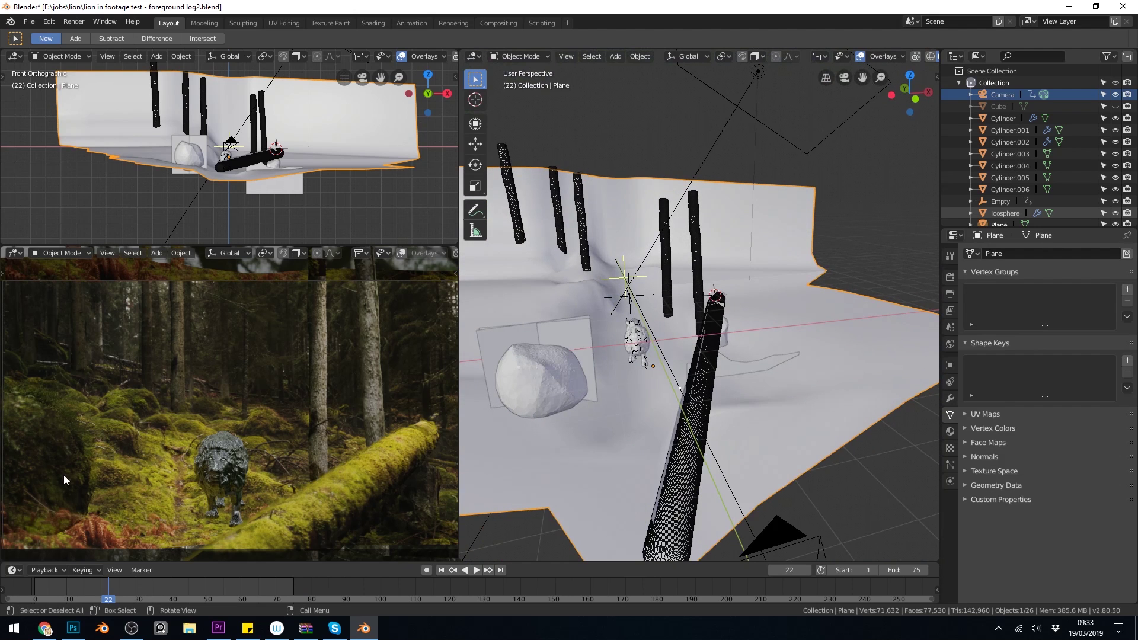
pyautogui.moveTo(776, 318); pyautogui.dragTo(790, 325, button='middle')
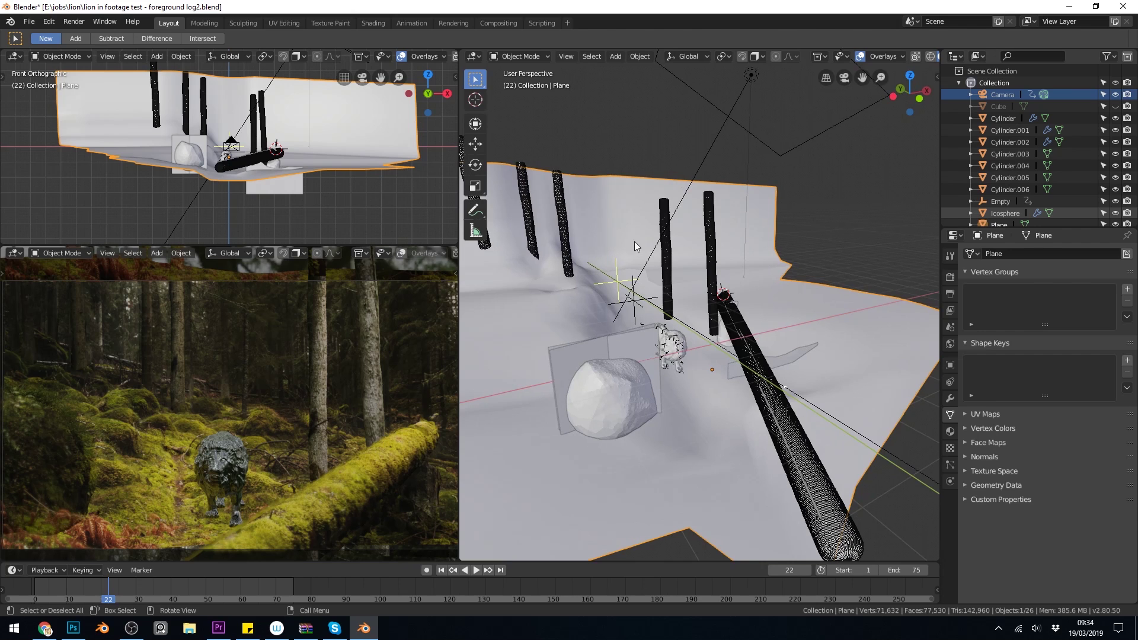
# Enter Edit Mode on the plane and project its UVs from the camera view at frame 22.
pyautogui.press('Tab')
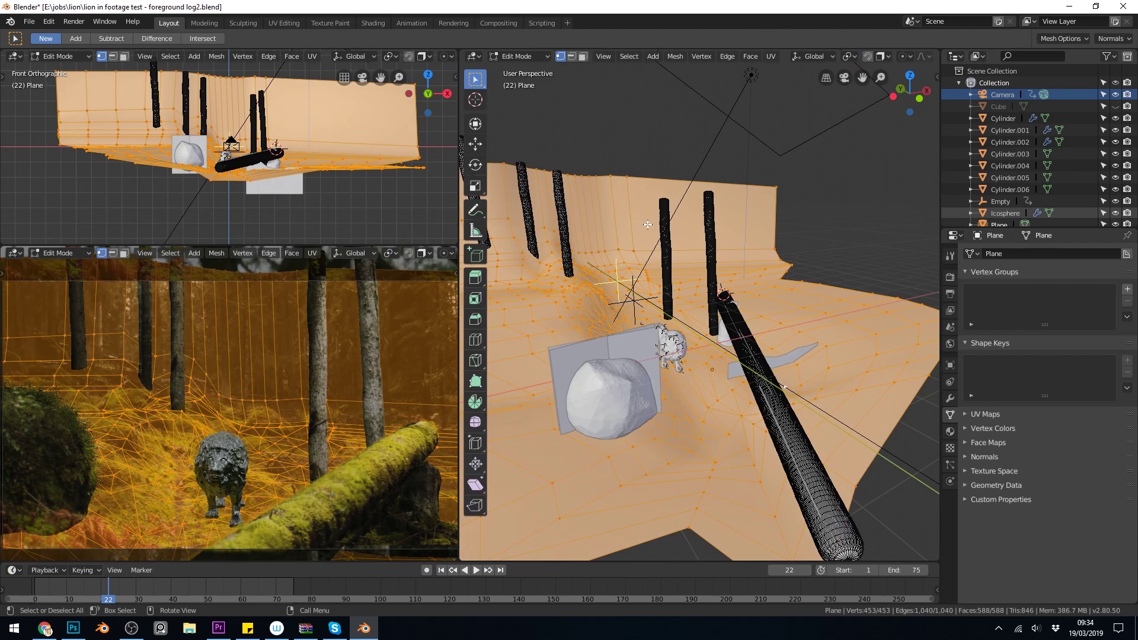
pyautogui.press('u')
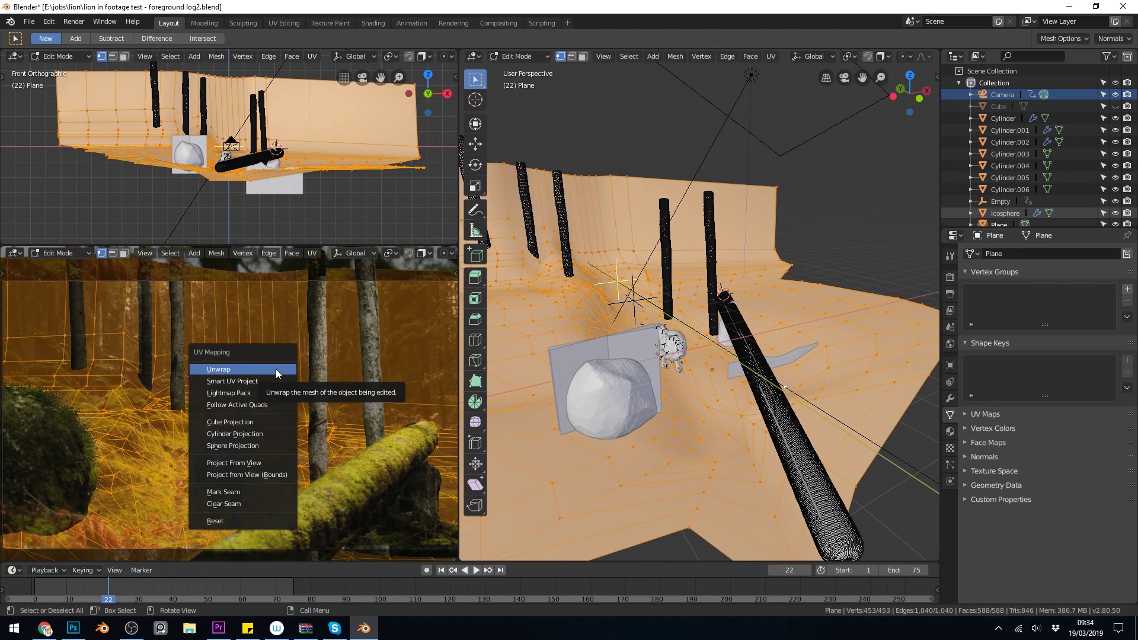
pyautogui.click(271, 462)
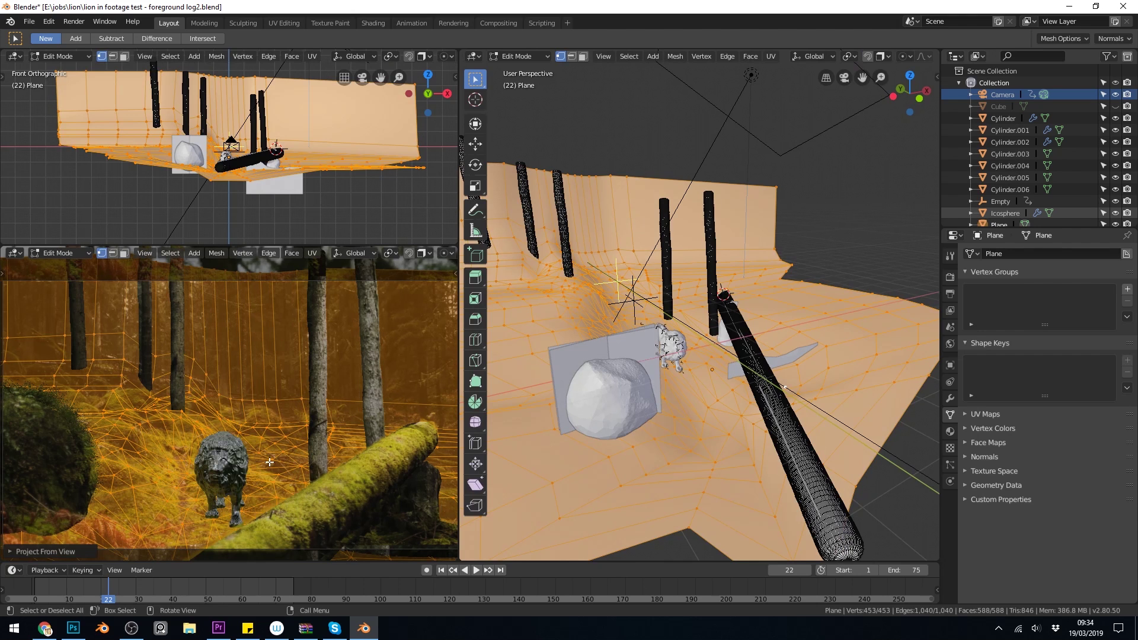
# Go to frame 1 and project the plane's UVs from the camera view.
pyautogui.moveTo(112, 591); pyautogui.dragTo(34, 592)
pyautogui.press('space')
pyautogui.press('space')
pyautogui.press('u')
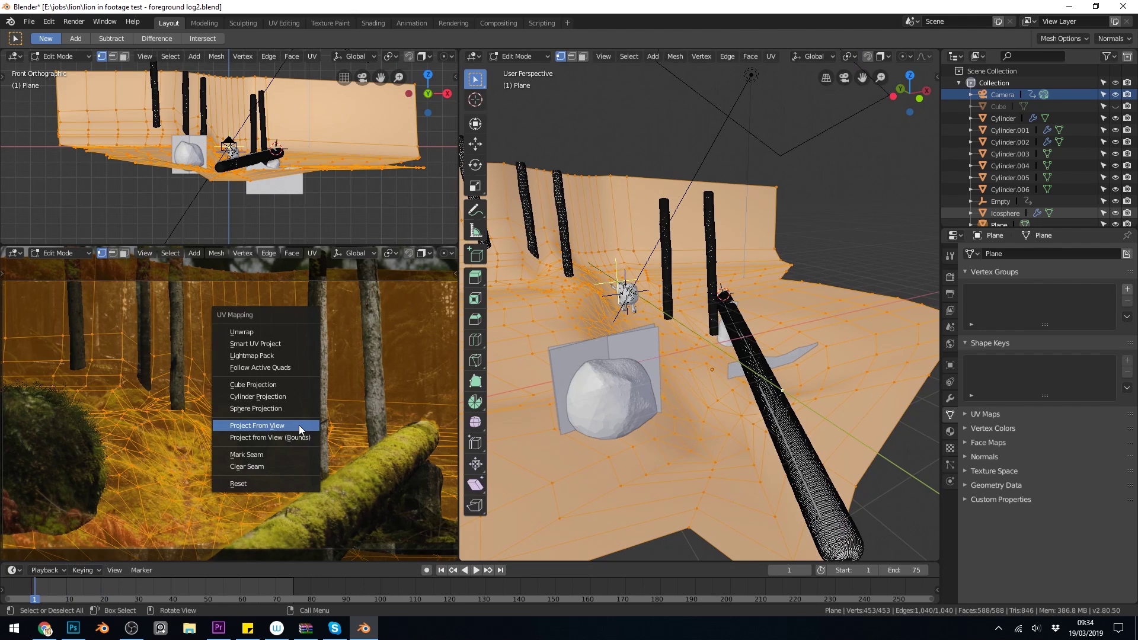
pyautogui.click(299, 425)
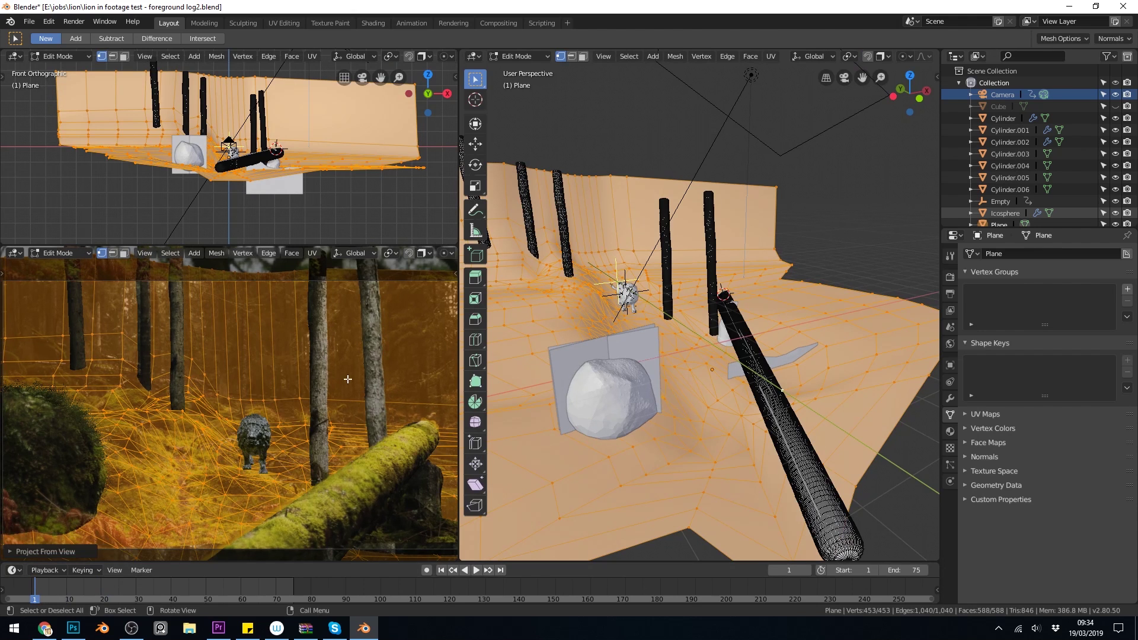
# Return to Object Mode and show the perspective viewport in LookDev shading to inspect the texture projected on the plane.
pyautogui.press('Tab')
pyautogui.press('z')
pyautogui.click(765, 287)
pyautogui.moveTo(765, 287)
pyautogui.mouseDown(button='middle')
pyautogui.moveTo(784, 365)
pyautogui.moveTo(736, 379)
pyautogui.moveTo(679, 432)
pyautogui.mouseUp(button='middle')
pyautogui.moveTo(656, 386); pyautogui.dragTo(725, 356, button='middle')
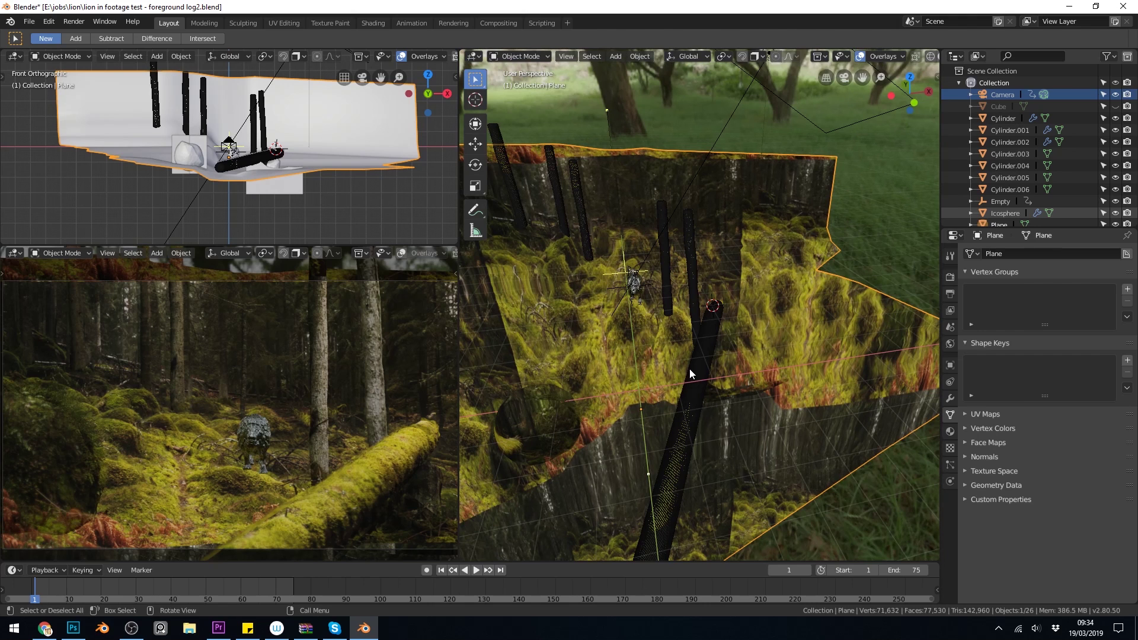
# Select the boulder icosphere and project its UVs from the camera view at frame 1.
pyautogui.click(692, 285)
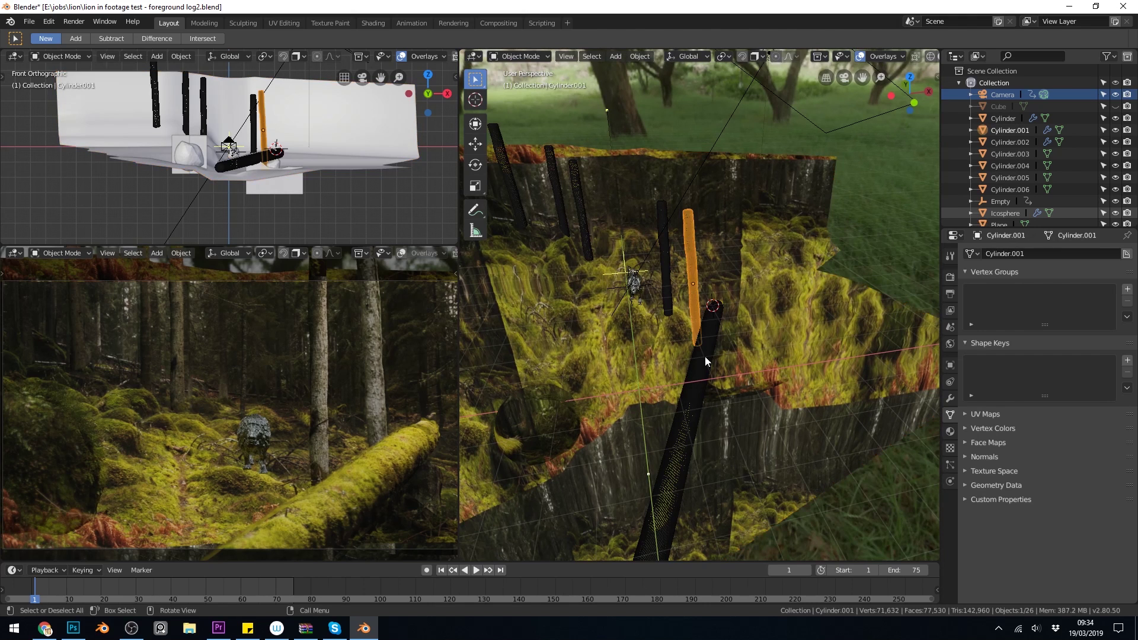
pyautogui.click(697, 400)
pyautogui.click(546, 427)
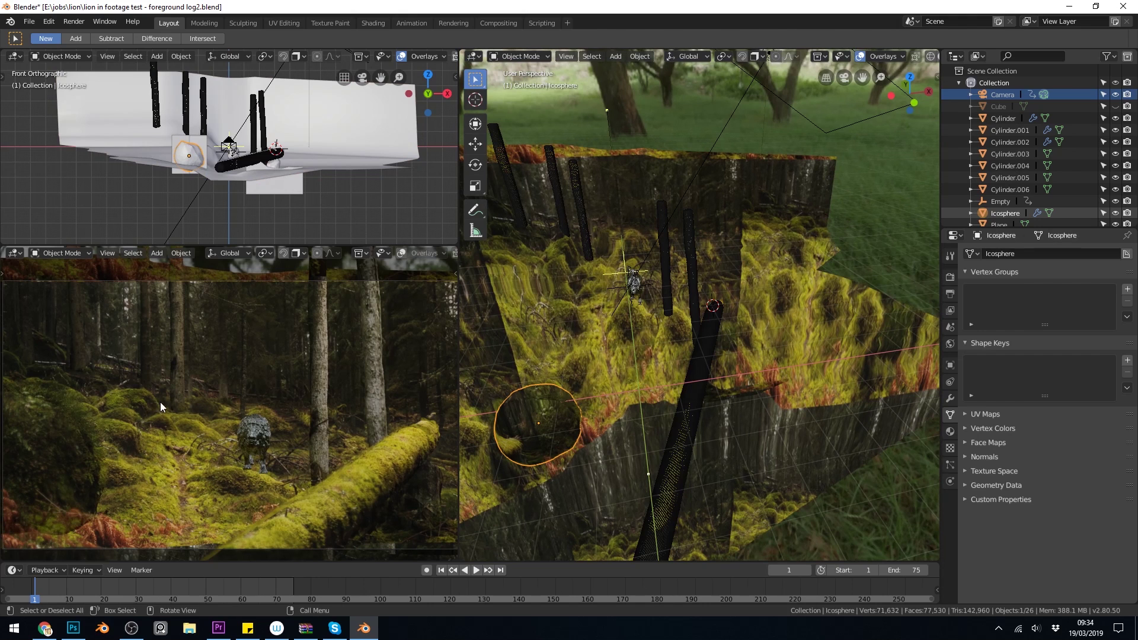
pyautogui.press('Tab')
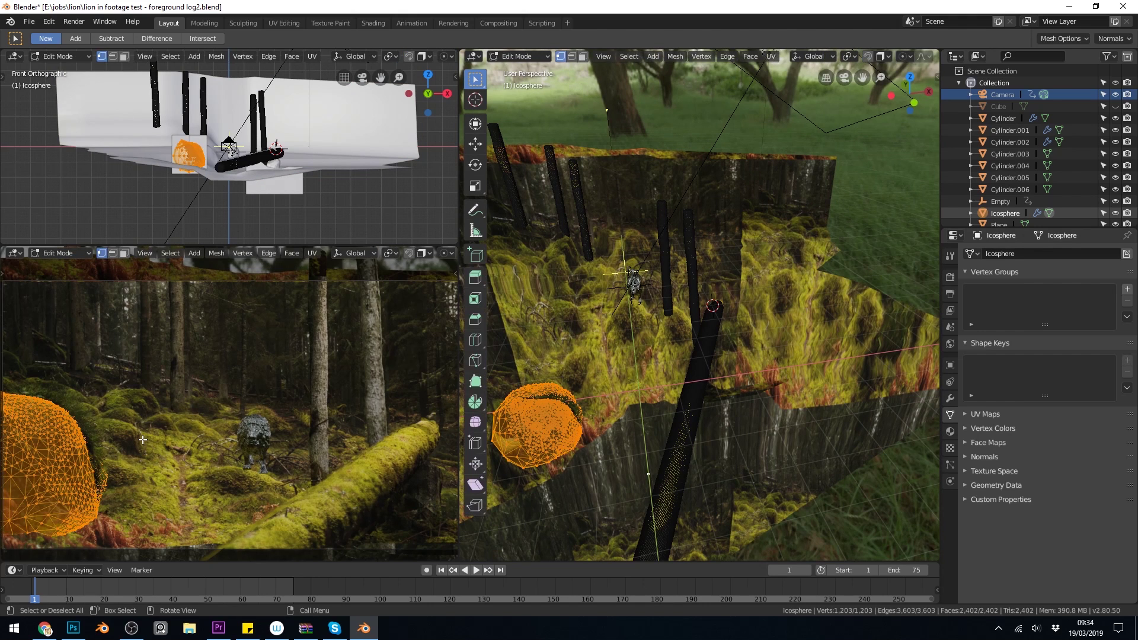
pyautogui.press('u')
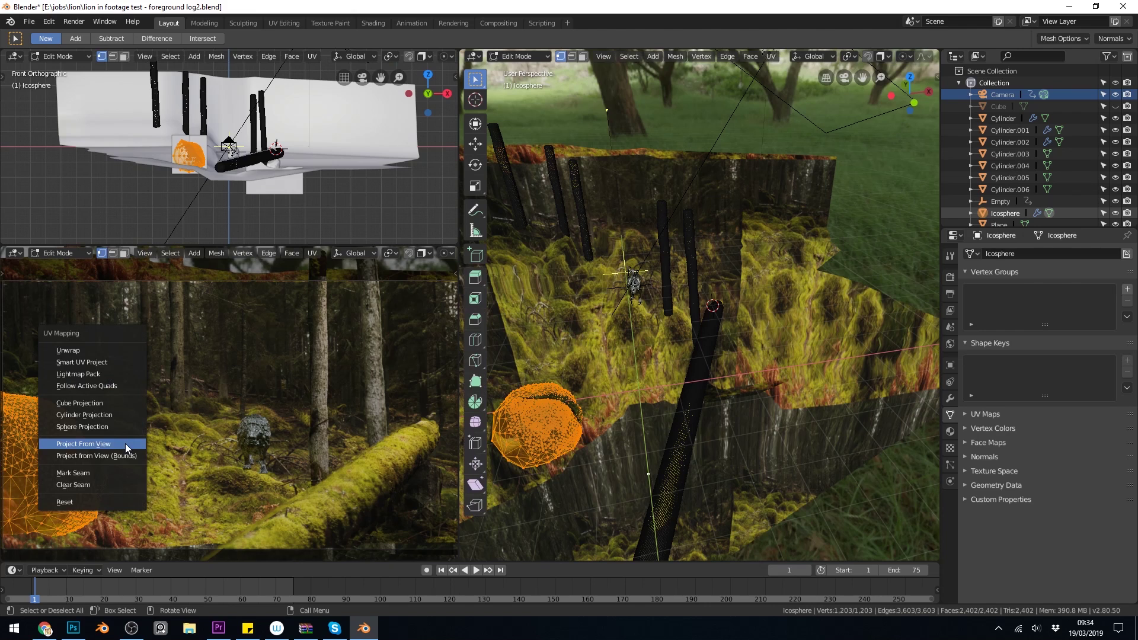
pyautogui.click(125, 443)
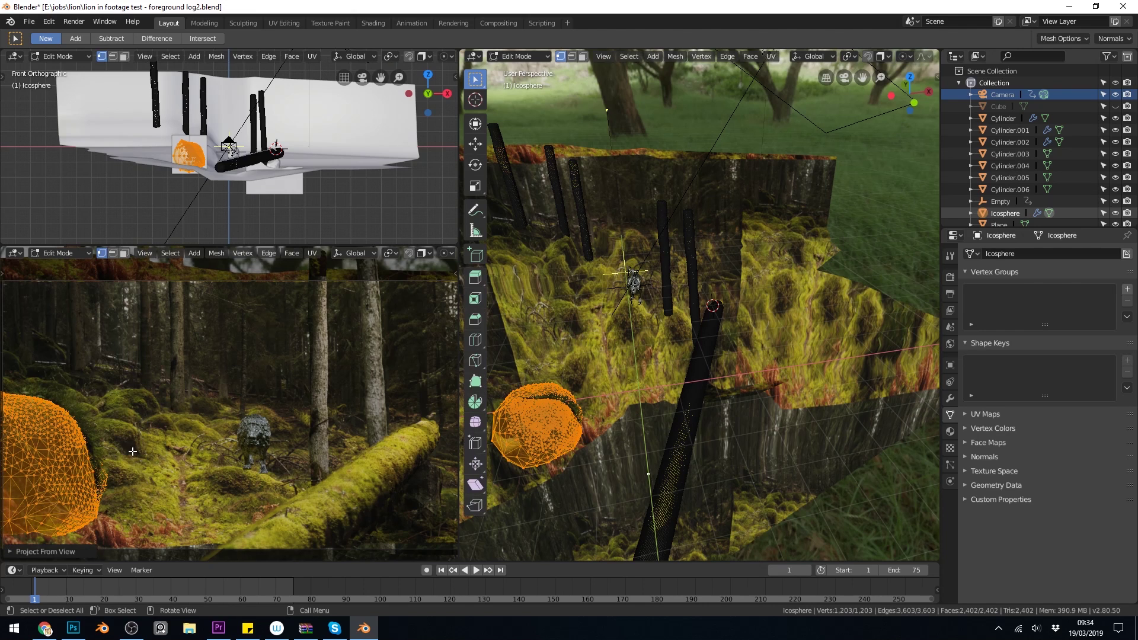
pyautogui.press('Tab')
# Select the tree trunk Cylinder.001 and examine the projected boulder and ground textures up close.
pyautogui.click(691, 285)
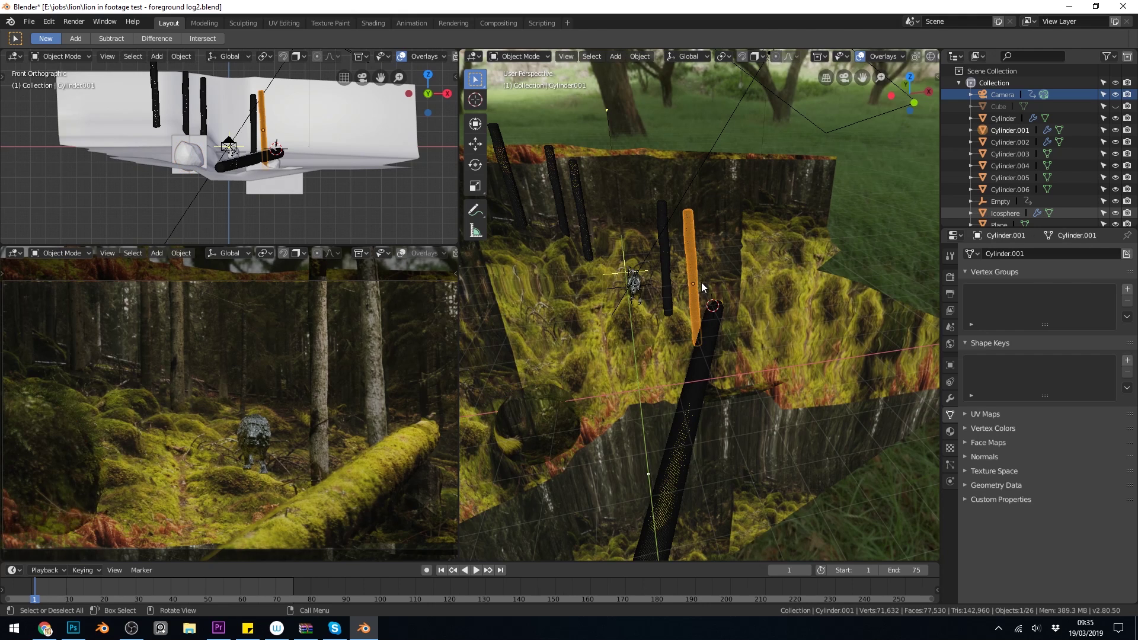
pyautogui.moveTo(723, 313); pyautogui.dragTo(693, 326, button='middle')
pyautogui.scroll(5, 566, 422)
pyautogui.moveTo(557, 411); pyautogui.dragTo(616, 390, button='middle')
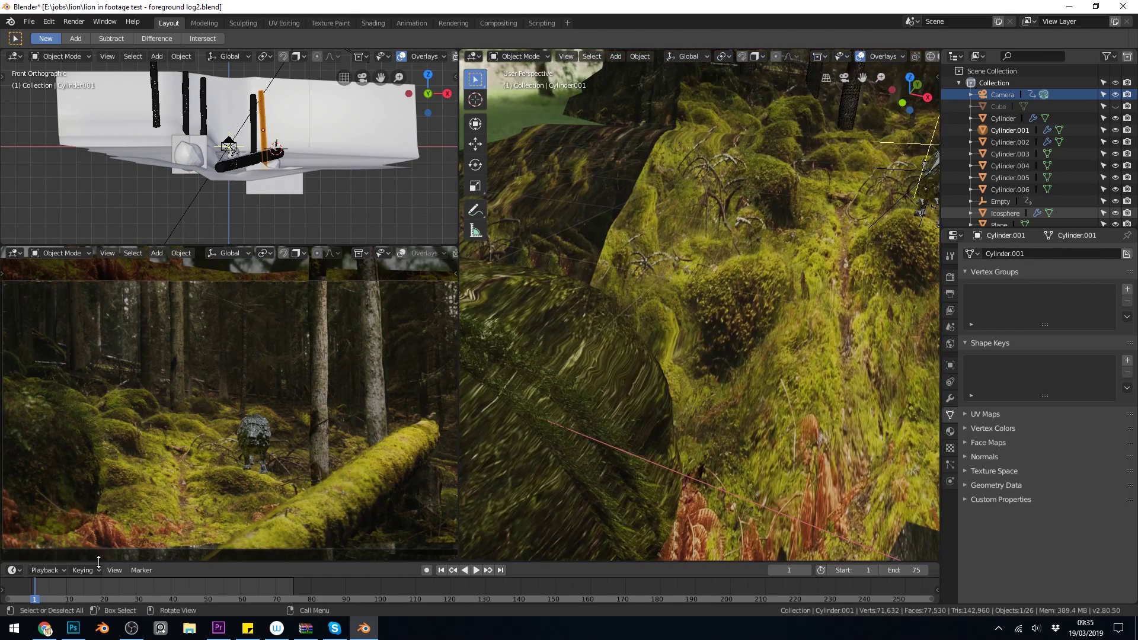
# Play the animation, scrub it to frame 71, and inspect the projected forest scene and trunks in the perspective viewport.
pyautogui.press('space')
pyautogui.moveTo(122, 591); pyautogui.dragTo(279, 589)
pyautogui.press('space')
pyautogui.moveTo(744, 262); pyautogui.dragTo(714, 302, button='middle')
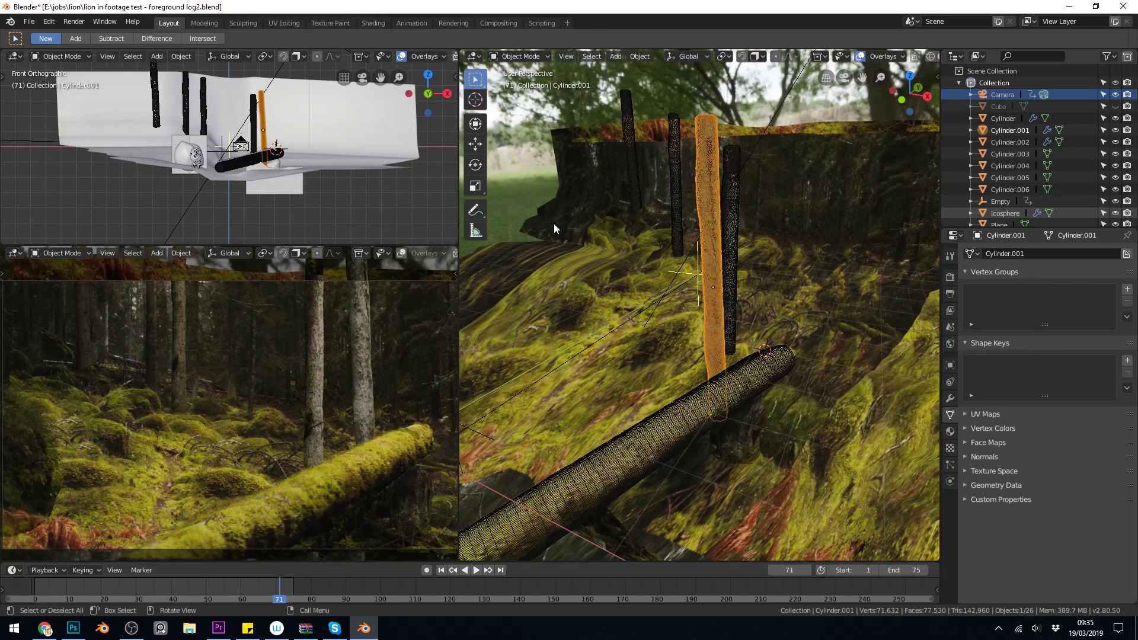
# Check the forest photo stencil over the Cylinder.001 trunk in the Texture Paint workspace and return to the Layout workspace.
pyautogui.click(322, 24)
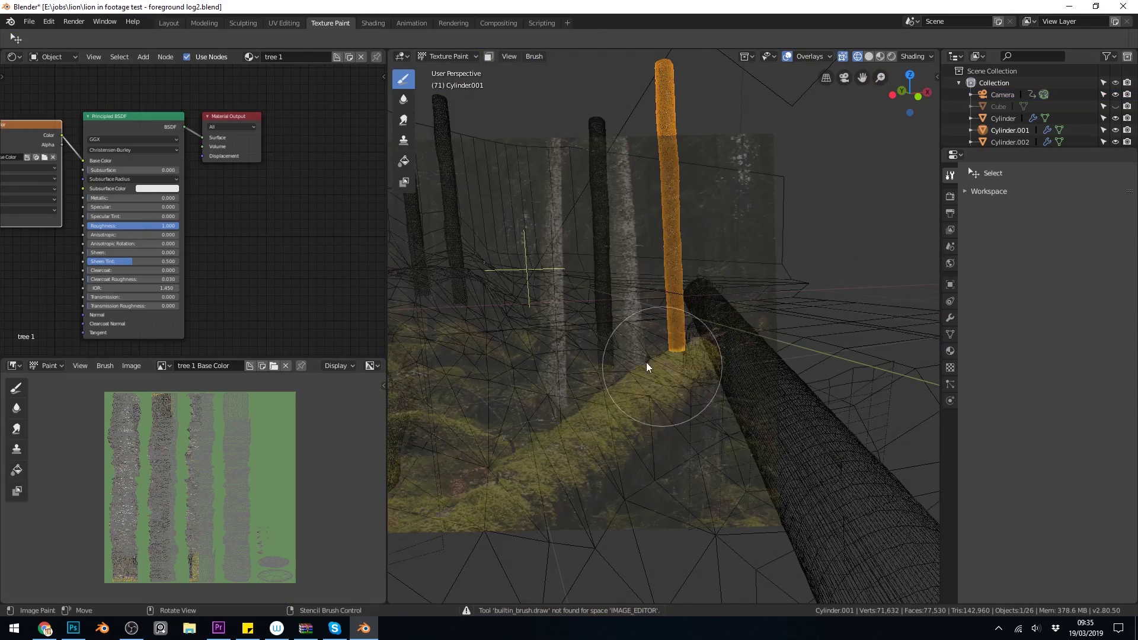
pyautogui.moveTo(617, 293)
pyautogui.mouseDown(button='middle')
pyautogui.moveTo(648, 275)
pyautogui.moveTo(663, 226)
pyautogui.moveTo(753, 240)
pyautogui.moveTo(807, 275)
pyautogui.moveTo(688, 252)
pyautogui.moveTo(660, 225)
pyautogui.mouseUp(button='middle')
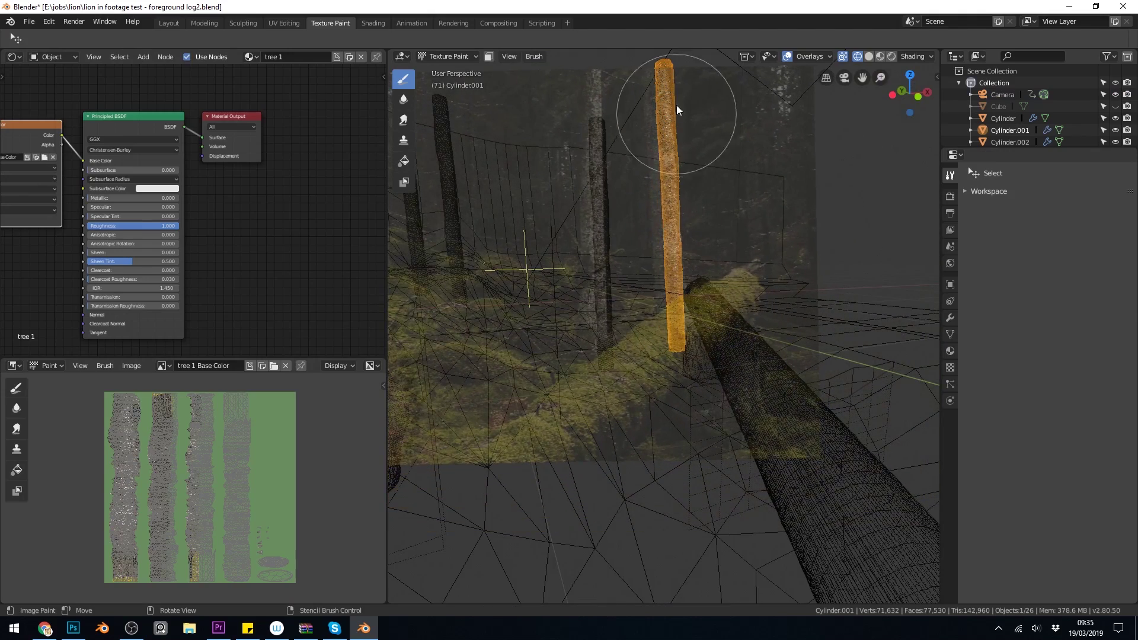
pyautogui.moveTo(762, 208); pyautogui.dragTo(798, 147, button='middle')
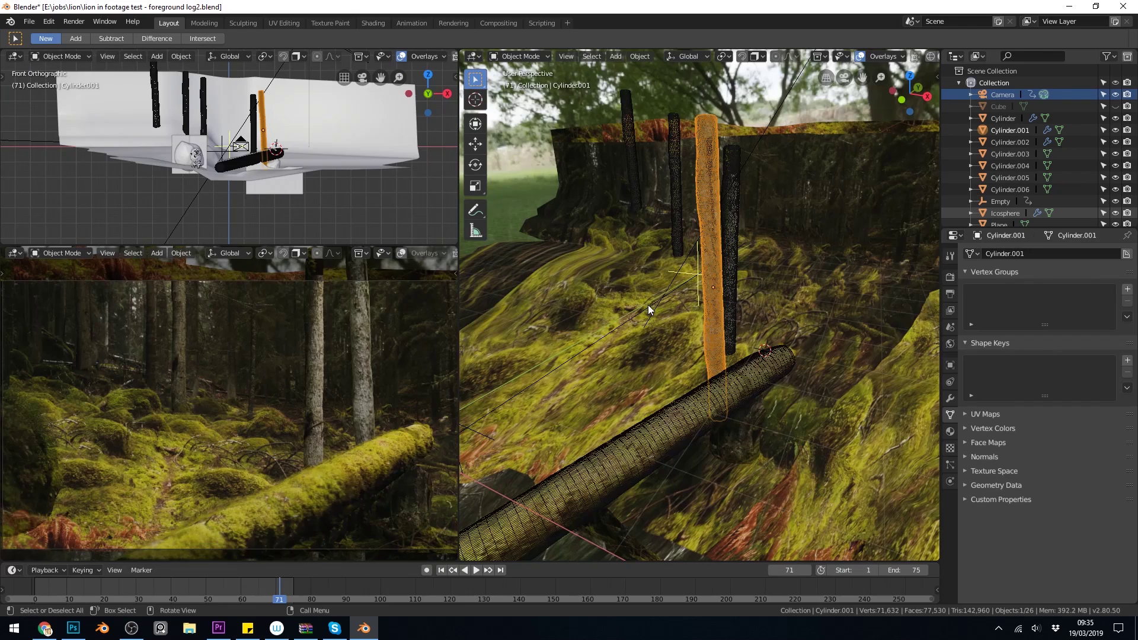
# Set the perspective viewport to Solid shading to show the plain scene geometry around the tree trunks.
pyautogui.press('z')
pyautogui.click(633, 283)
pyautogui.press('z')
pyautogui.click(710, 329)
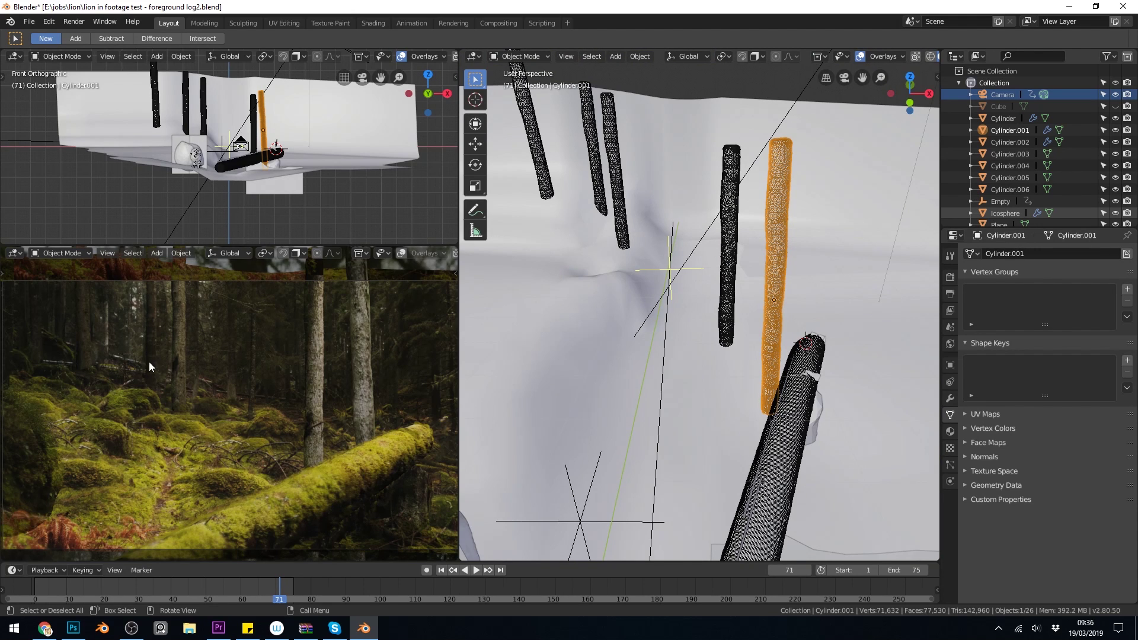
# Play and scrub the animation between about frames 13 and 53 to examine the lion's walk through the camera view.
pyautogui.press('space')
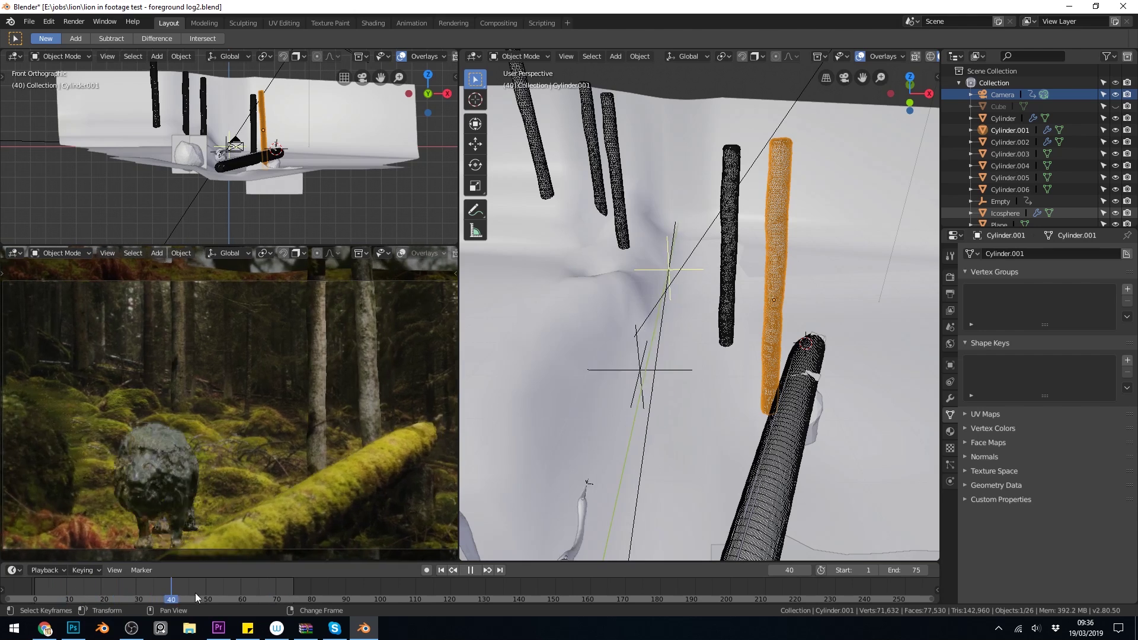
pyautogui.press('space')
pyautogui.moveTo(103, 592); pyautogui.dragTo(125, 597)
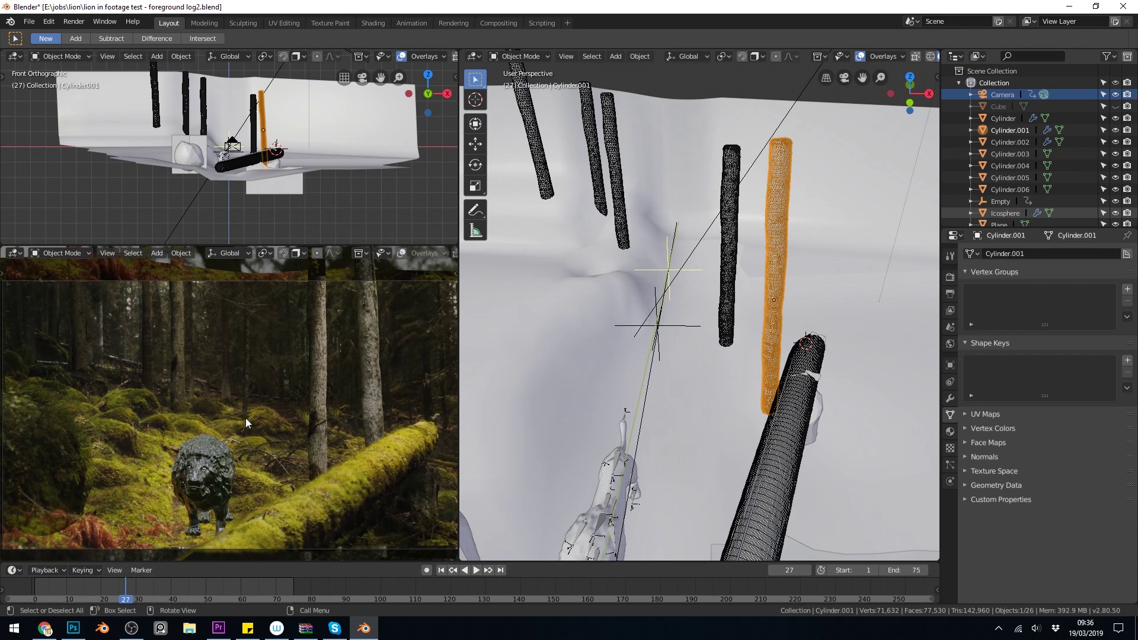
pyautogui.press('space')
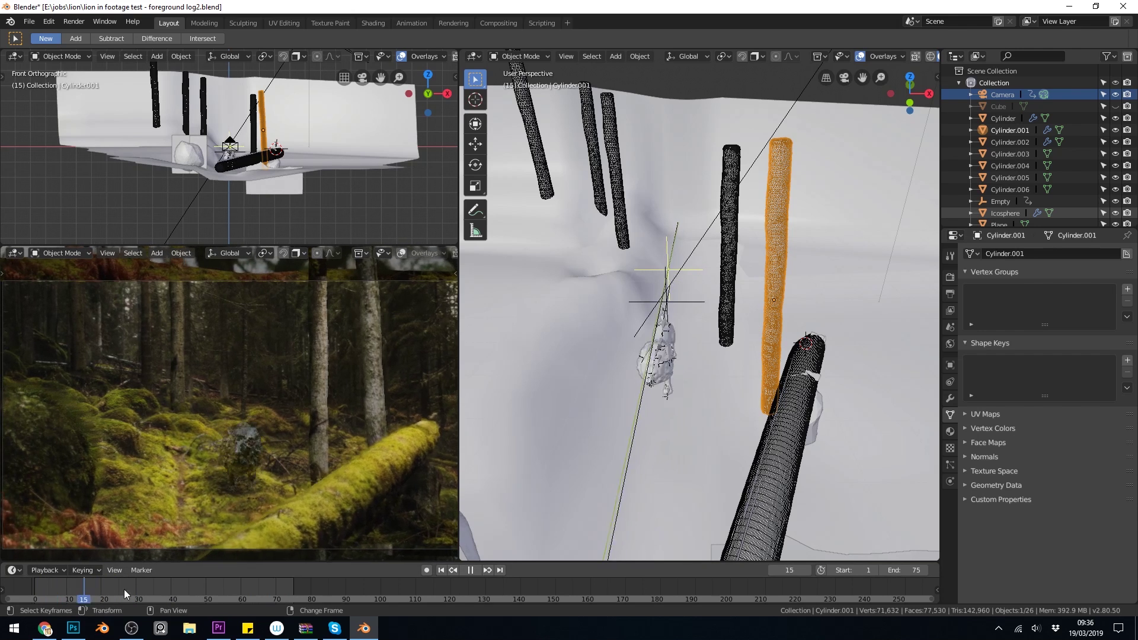
pyautogui.moveTo(302, 592); pyautogui.dragTo(216, 595)
pyautogui.press('space')
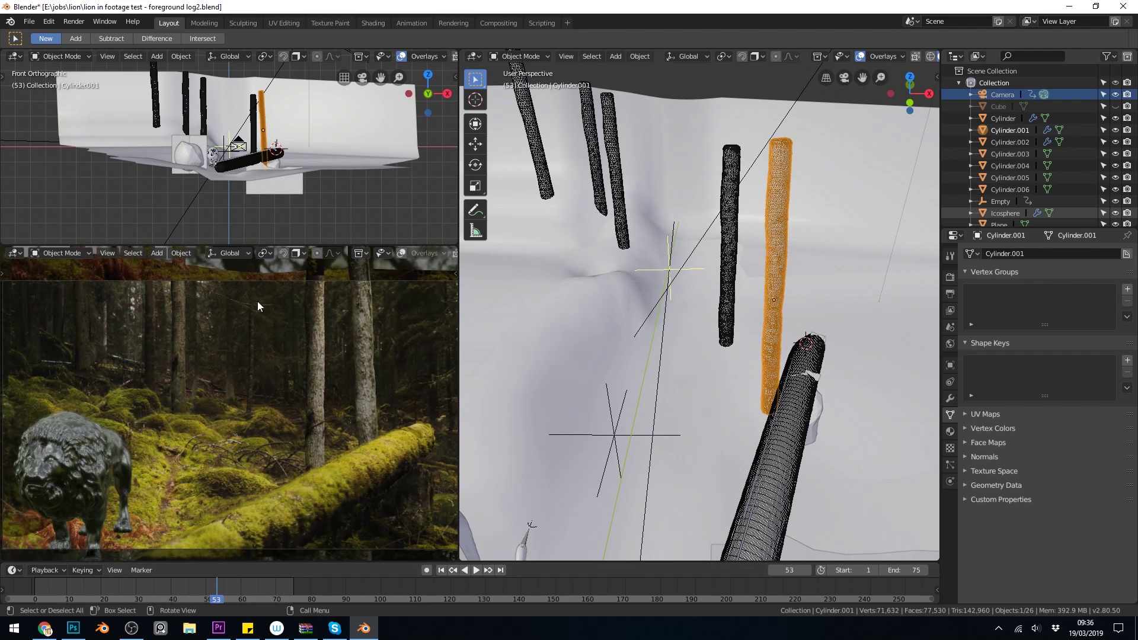
pyautogui.moveTo(217, 595); pyautogui.dragTo(77, 595)
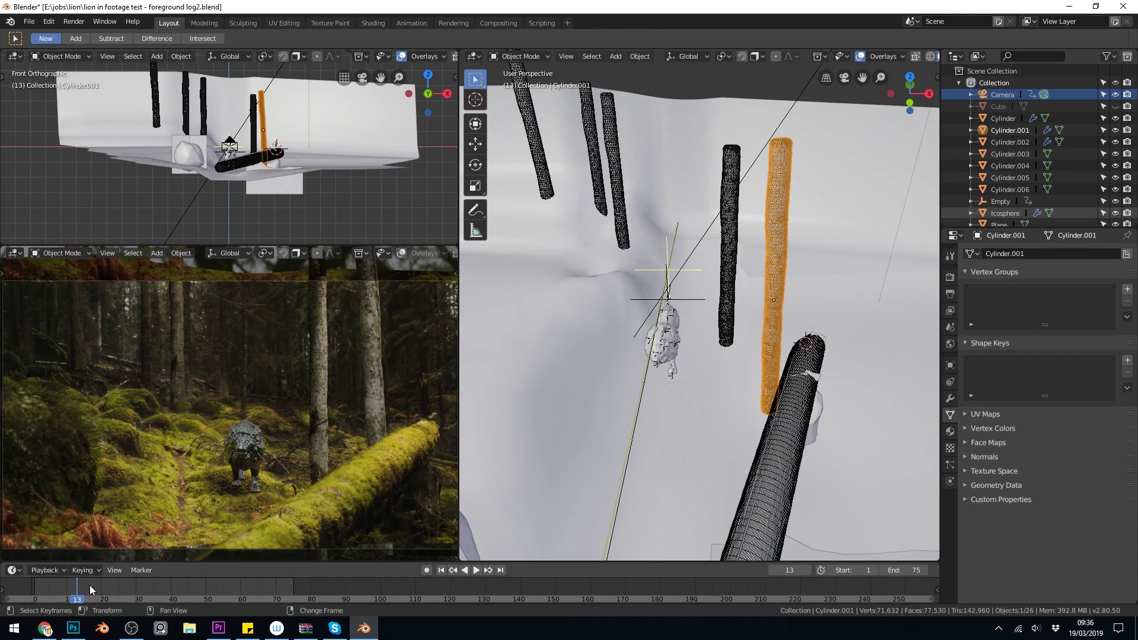
pyautogui.press('space')
# Switch to Premiere Pro and scrub the rendered lion clips to compare the frames at 00:00:07:14 and 00:00:08:17.
pyautogui.click(218, 628)
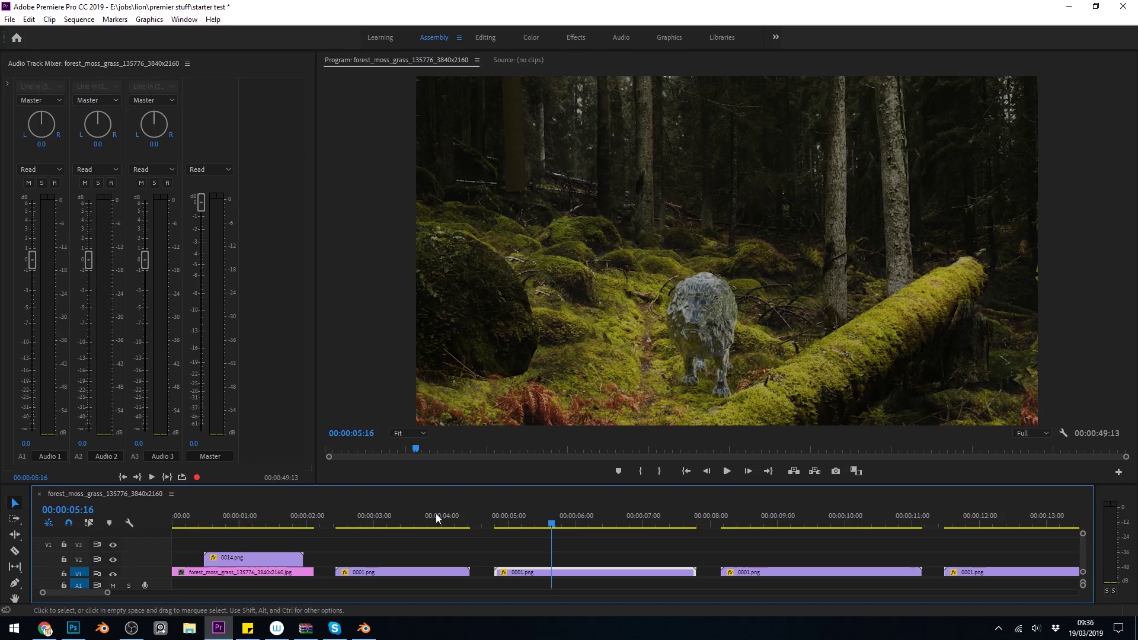
pyautogui.scroll(-5, 528, 521)
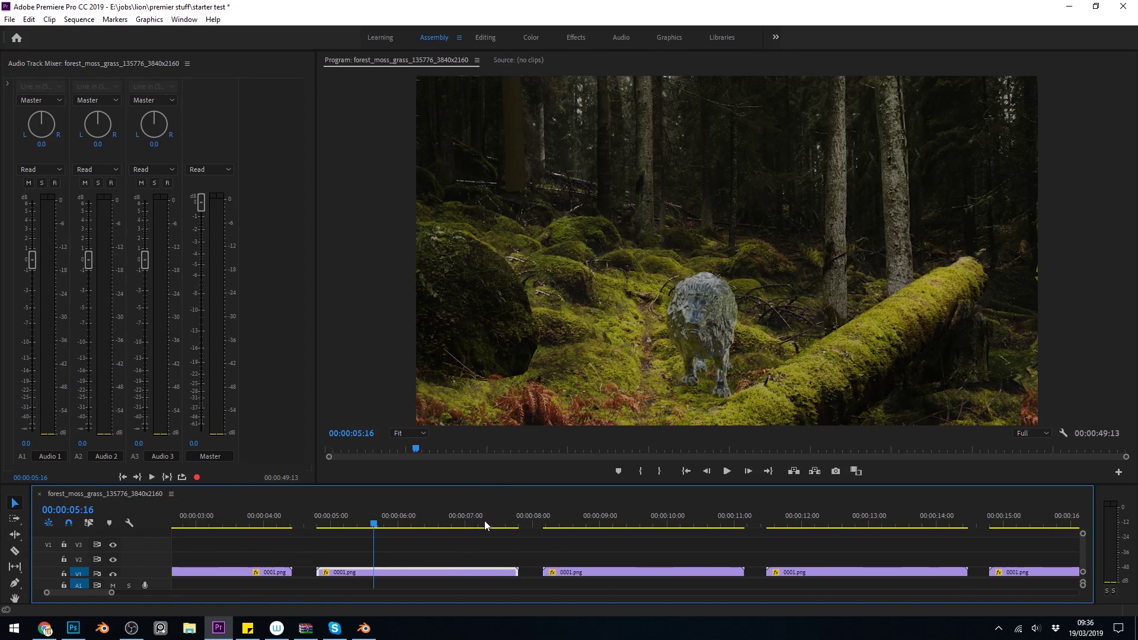
pyautogui.moveTo(483, 520); pyautogui.dragTo(449, 524)
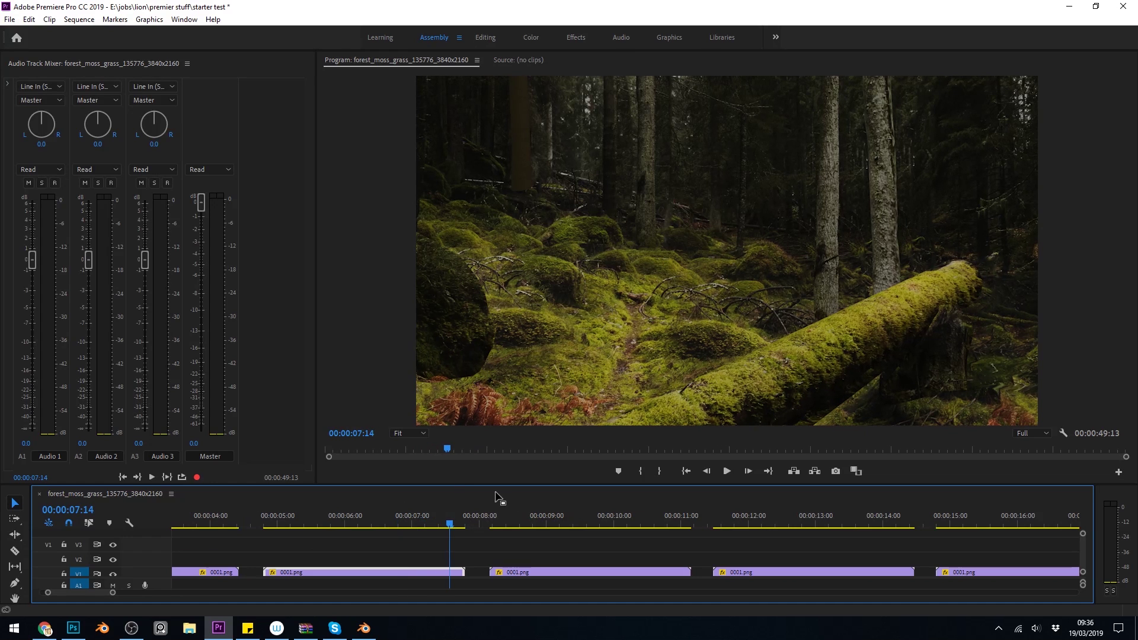
pyautogui.moveTo(520, 516); pyautogui.dragTo(525, 514)
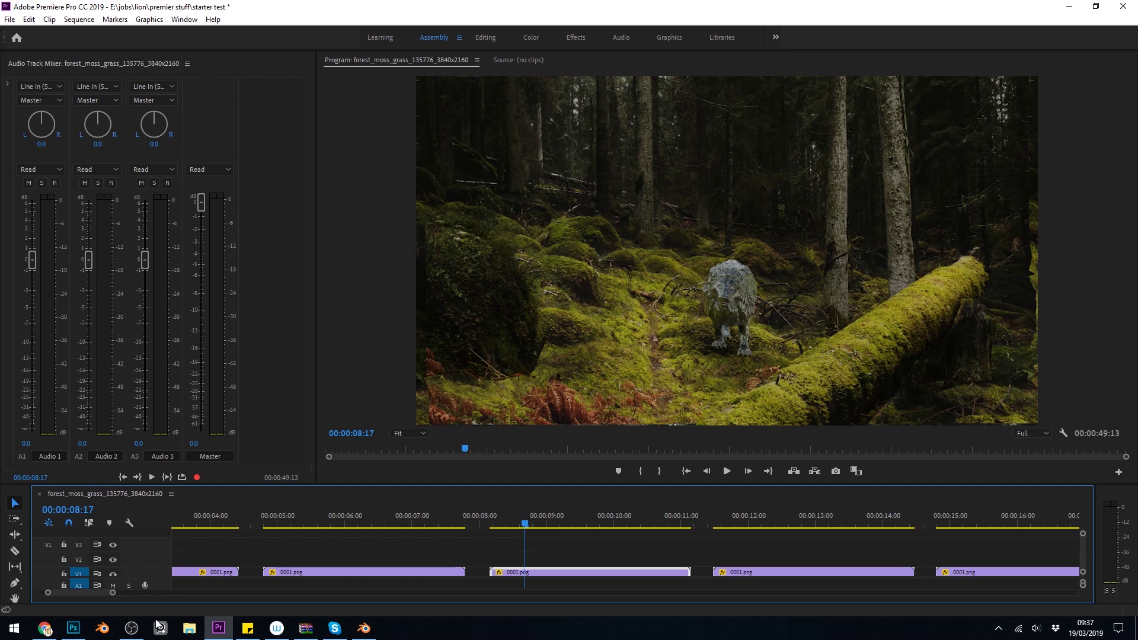
# Switch to Photoshop, undo the last change in rock surround.png to restore the original layer, and toggle its visibility to compare the painted rock edge.
pyautogui.click(76, 630)
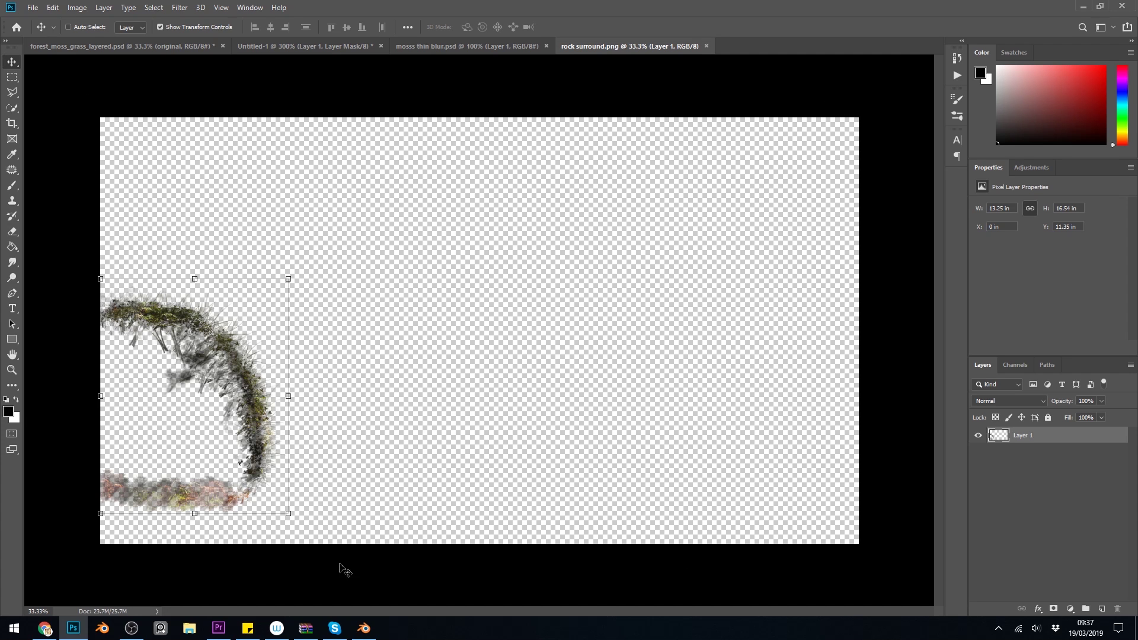
pyautogui.hotkey('ctrl', 'z')
pyautogui.click(978, 452)
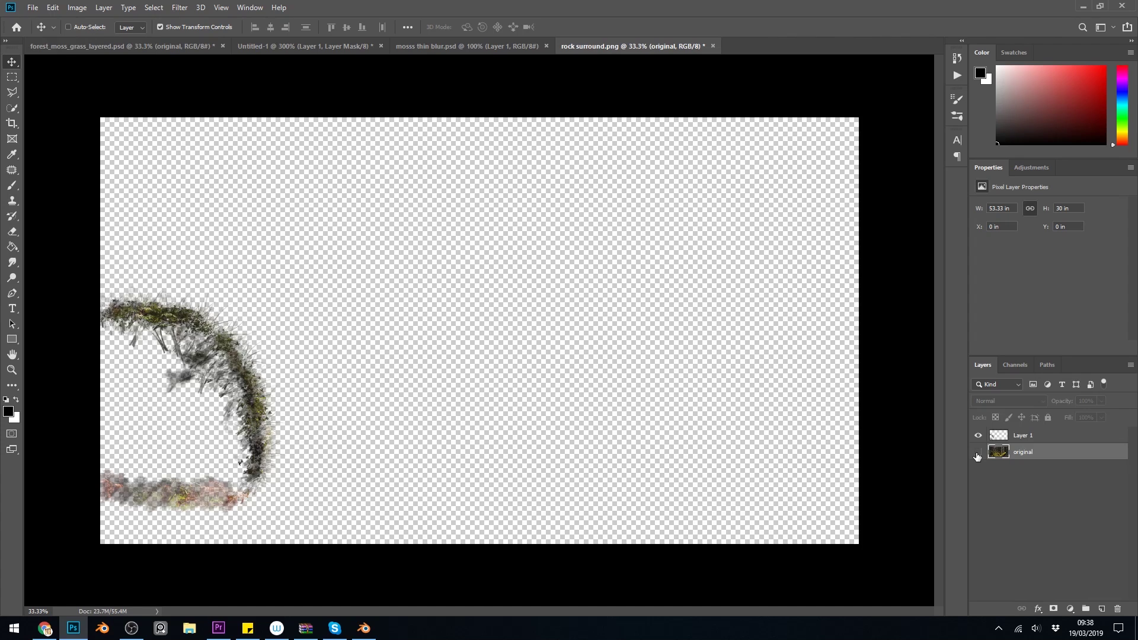
pyautogui.click(978, 452)
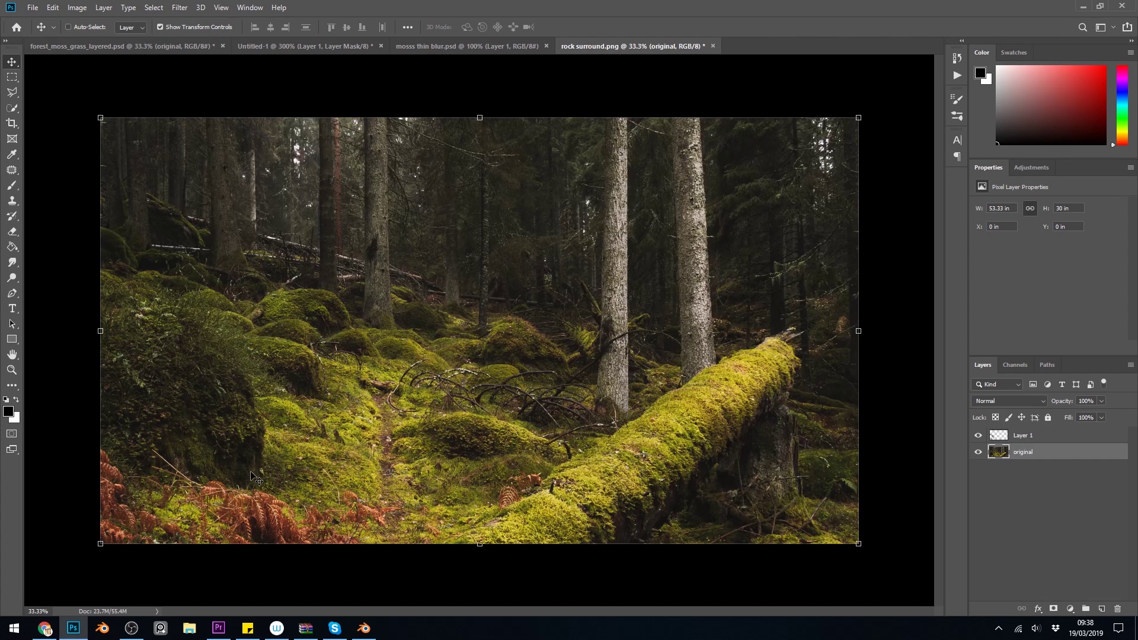
pyautogui.click(977, 452)
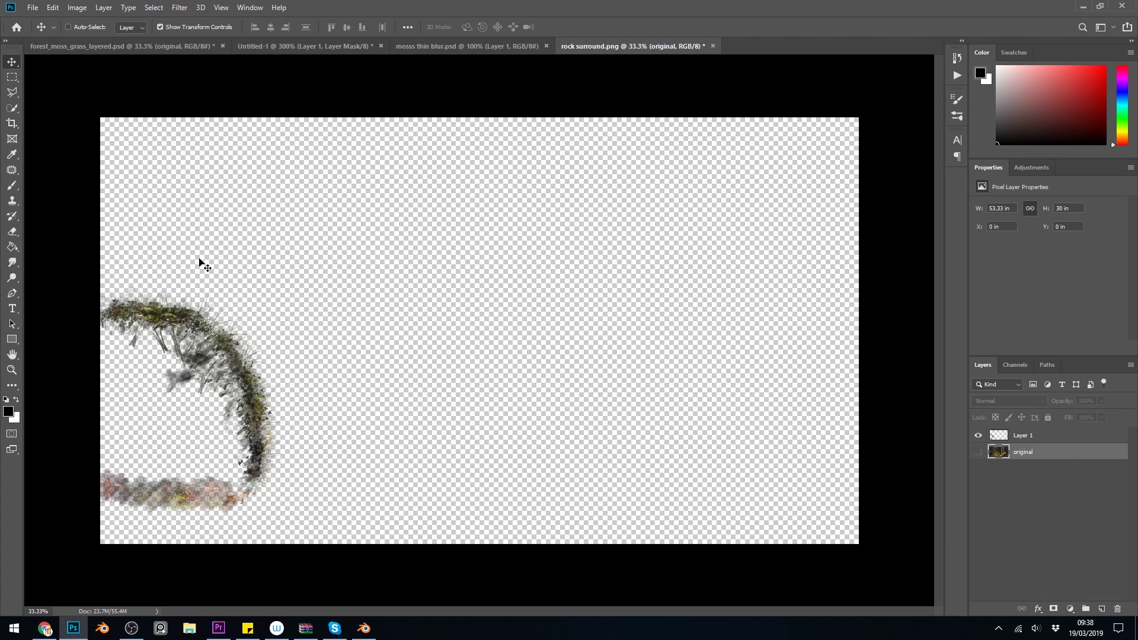
# Return to the Premiere Pro sequence and scrub through the render clips from 00:00:09:05 to 00:00:15:09.
pyautogui.click(363, 628)
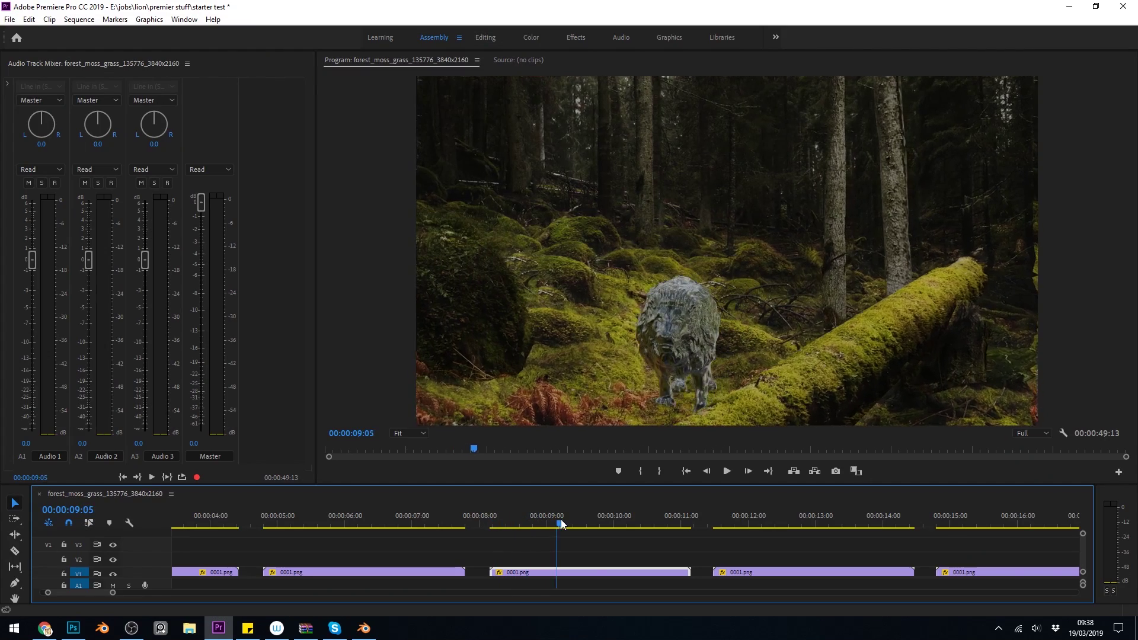
pyautogui.moveTo(561, 523); pyautogui.dragTo(680, 526)
pyautogui.scroll(-3, 574, 550)
pyautogui.moveTo(578, 521); pyautogui.dragTo(533, 527)
pyautogui.scroll(-3, 619, 523)
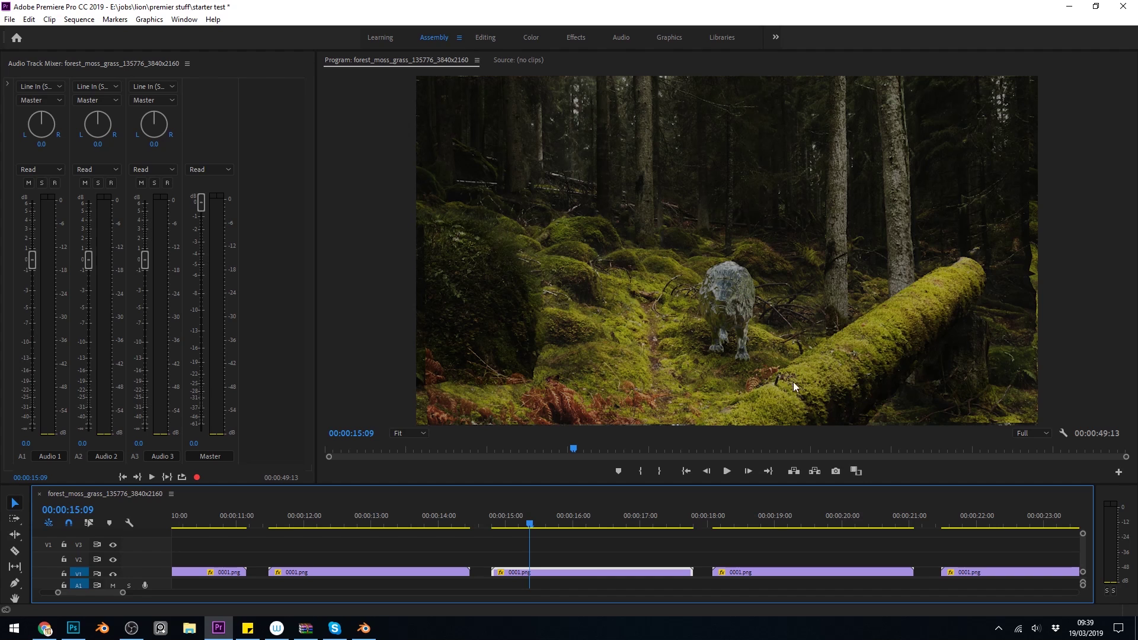
# Examine the rock edge and the lion in the render clip after 00:00:18:00, scrubbing it up to 00:00:20:10.
pyautogui.moveTo(600, 526); pyautogui.dragTo(762, 525)
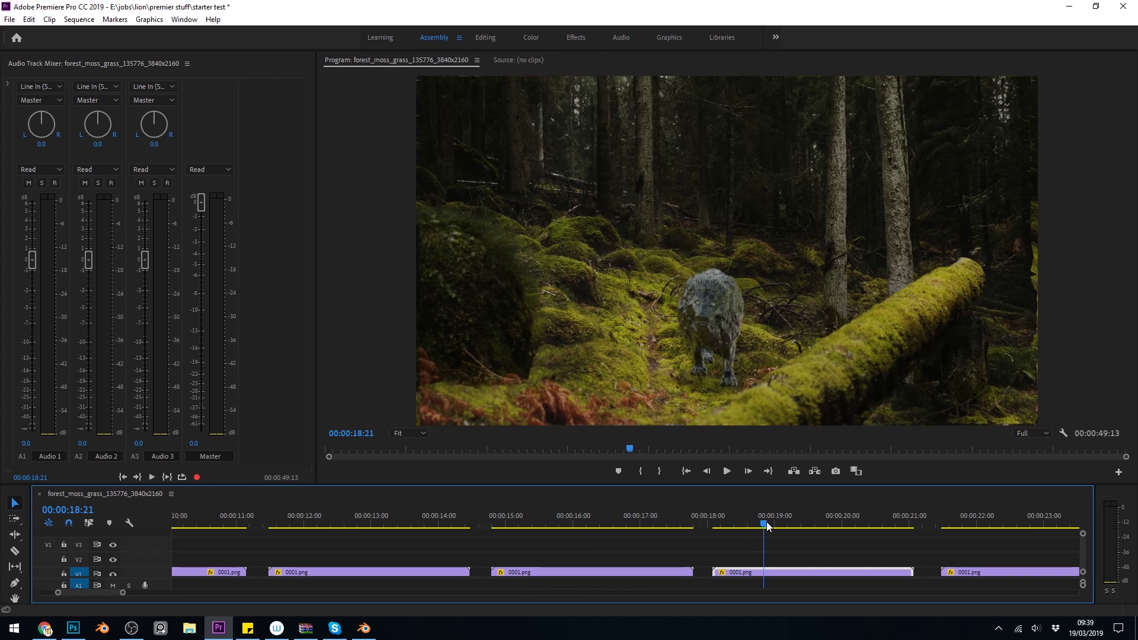
pyautogui.hotkey('shift', 'Left')
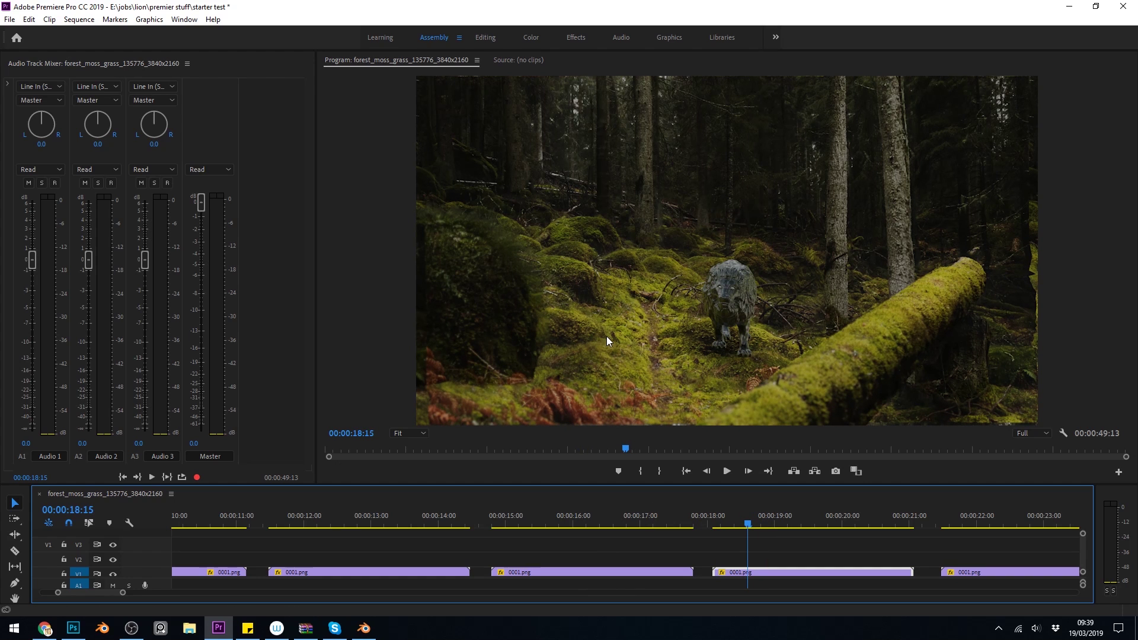
pyautogui.click(762, 523)
pyautogui.moveTo(765, 523); pyautogui.dragTo(869, 523)
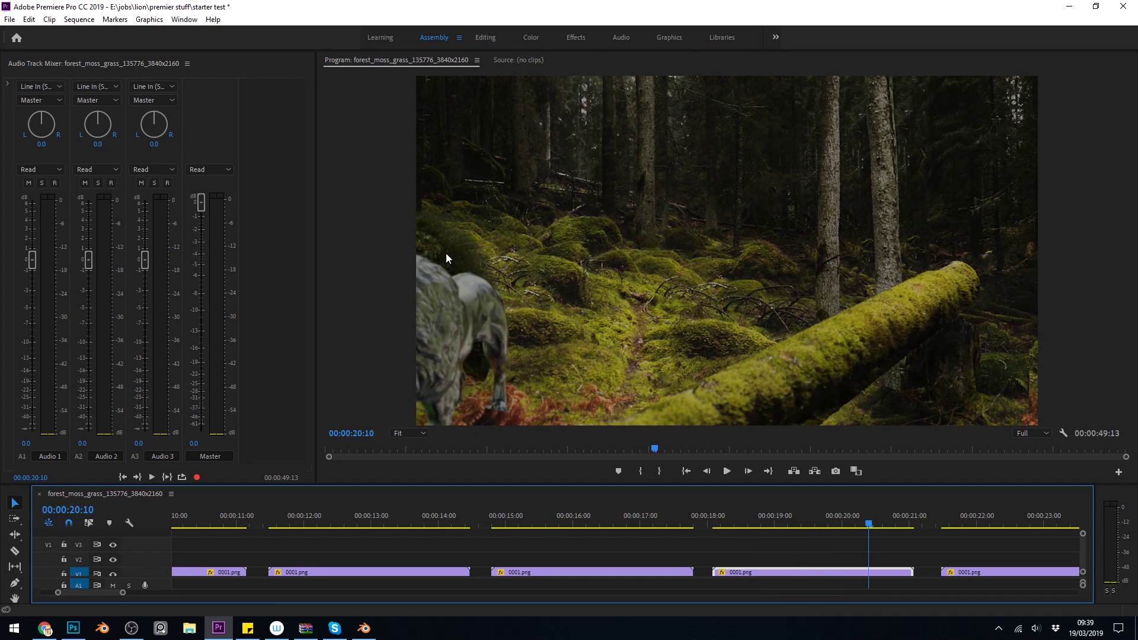
pyautogui.scroll(-3, 742, 525)
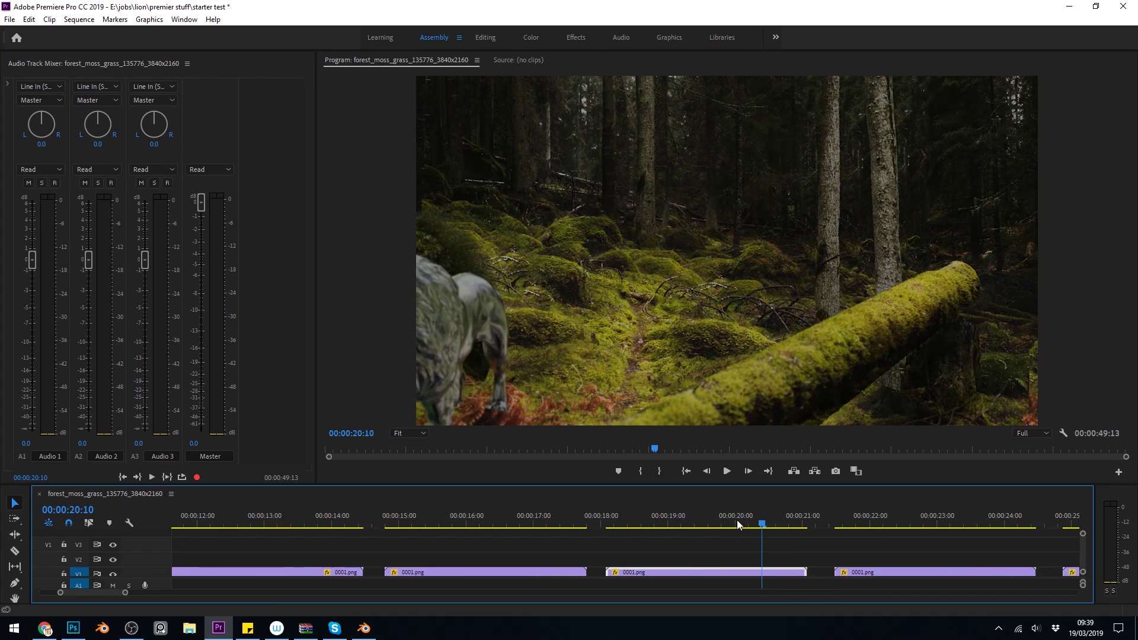
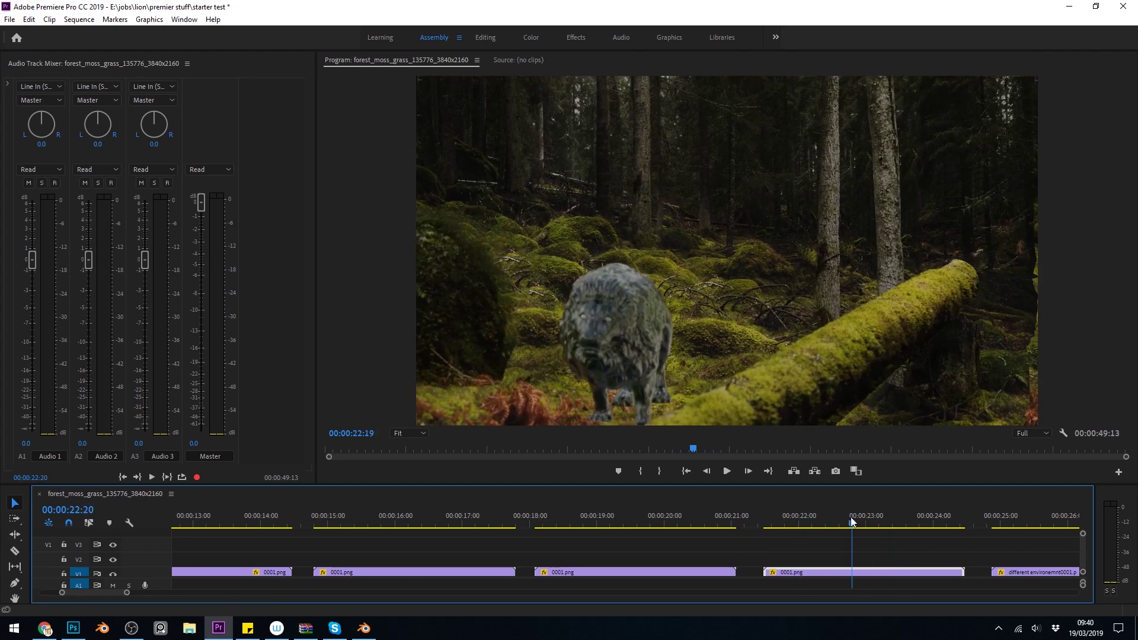
# Move on to the first different-environment clip and step through its frames from 00:00:25:11 to 00:00:25:17.
pyautogui.scroll(-4, 698, 525)
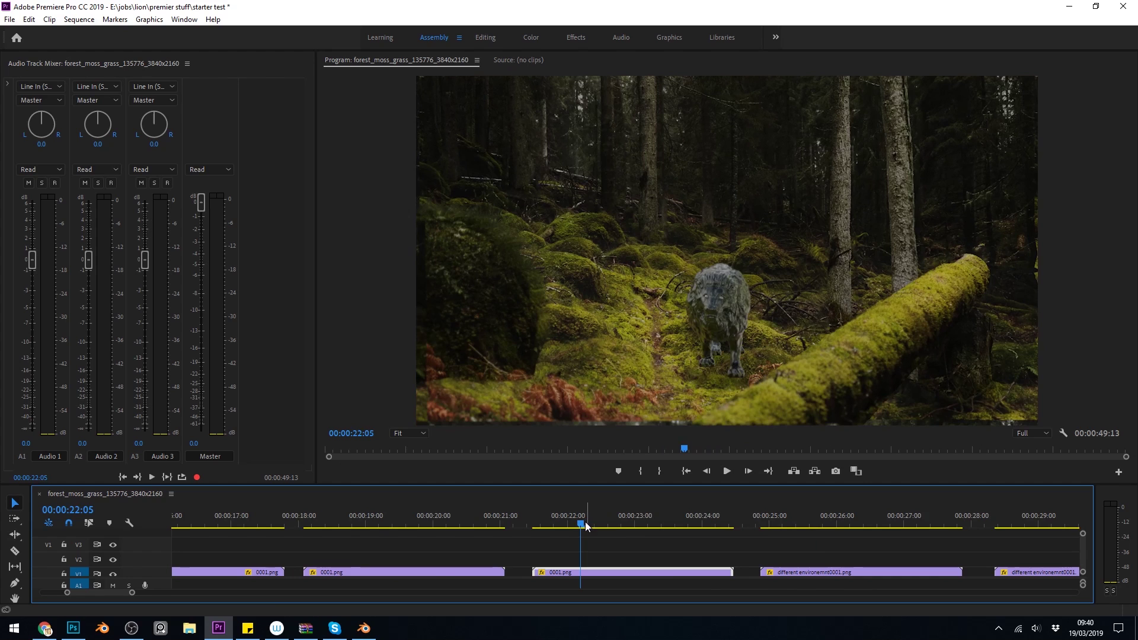
pyautogui.moveTo(584, 521); pyautogui.dragTo(809, 522)
pyautogui.scroll(-3, 593, 506)
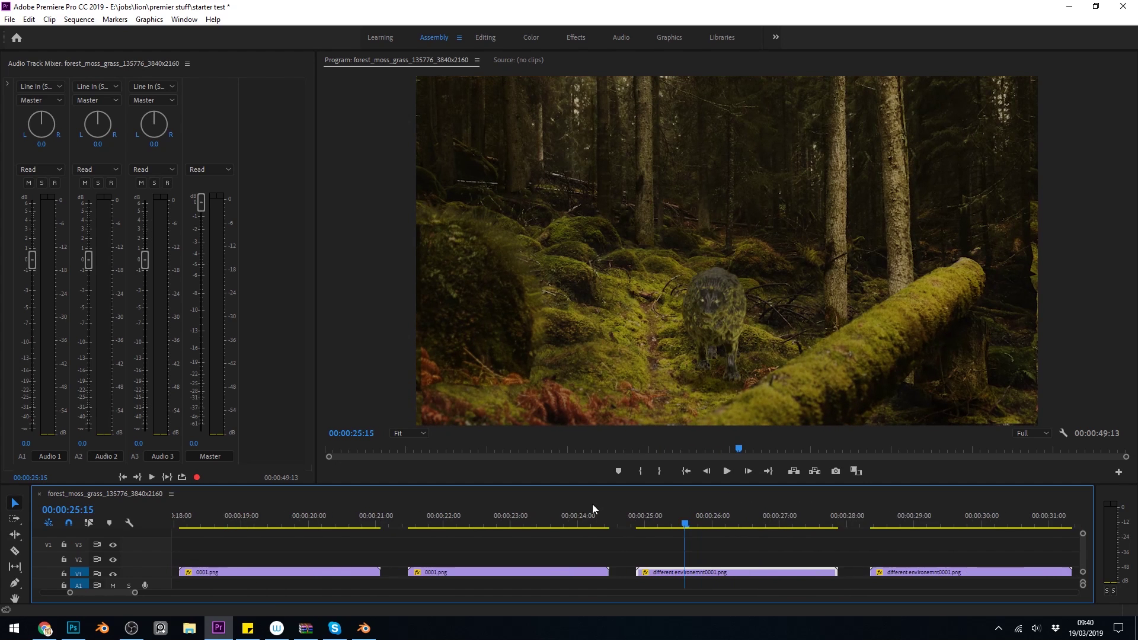
pyautogui.moveTo(591, 522)
pyautogui.mouseDown()
pyautogui.moveTo(579, 521)
pyautogui.moveTo(678, 521)
pyautogui.moveTo(603, 523)
pyautogui.mouseUp()
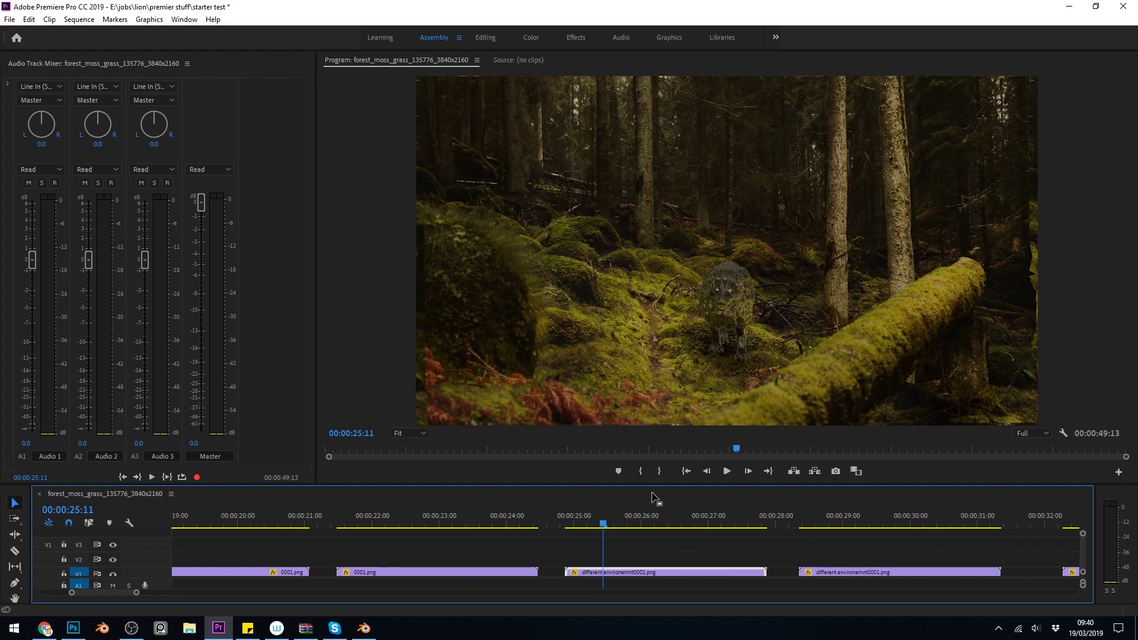
pyautogui.press('Right')
pyautogui.press('Right')
pyautogui.press('Right')
pyautogui.press('Right')
pyautogui.press('Right')
pyautogui.press('Right')
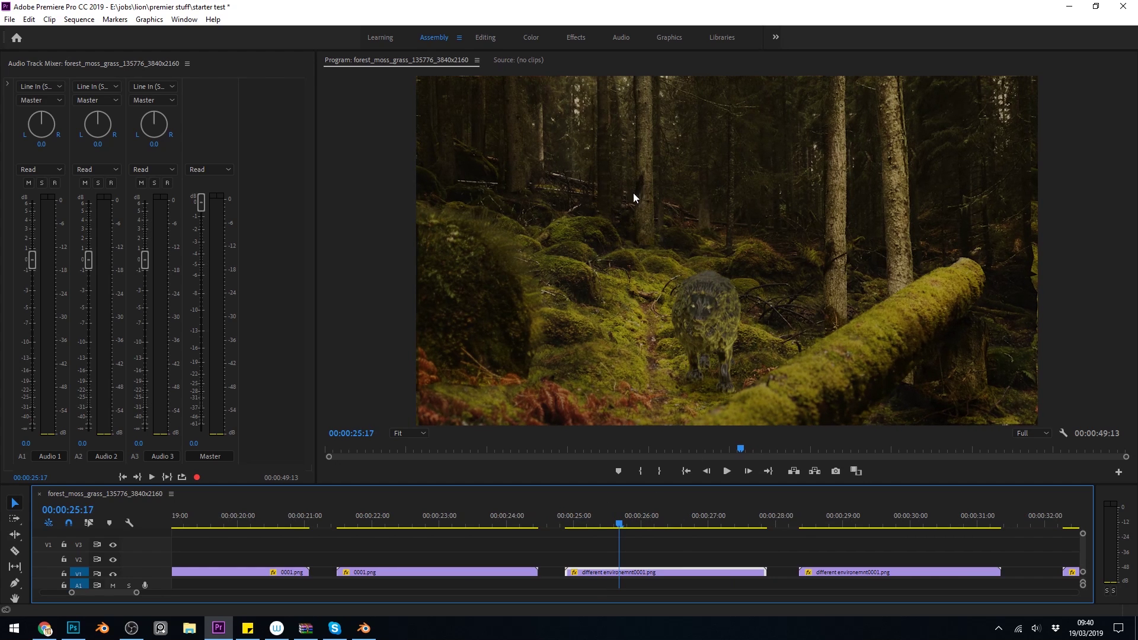
# Review the foggy different-environment clip from 00:00:28:19 by scrubbing it and playing it back.
pyautogui.moveTo(619, 524); pyautogui.dragTo(828, 521)
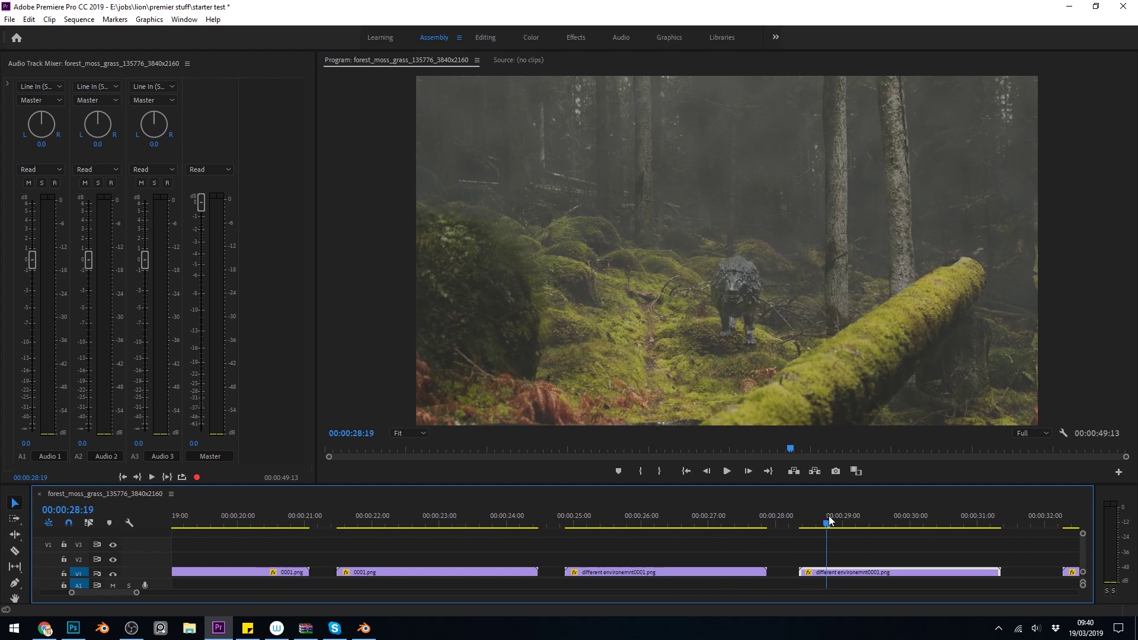
pyautogui.scroll(-2, 646, 520)
pyautogui.click(633, 525)
pyautogui.moveTo(632, 525)
pyautogui.mouseDown()
pyautogui.moveTo(754, 525)
pyautogui.moveTo(636, 526)
pyautogui.mouseUp()
pyautogui.press('space')
pyautogui.press('space')
pyautogui.press('space')
# Examine the environment clip around 00:00:33:18, scrubbing on toward its end.
pyautogui.scroll(-3, 574, 521)
pyautogui.moveTo(574, 514); pyautogui.dragTo(661, 514)
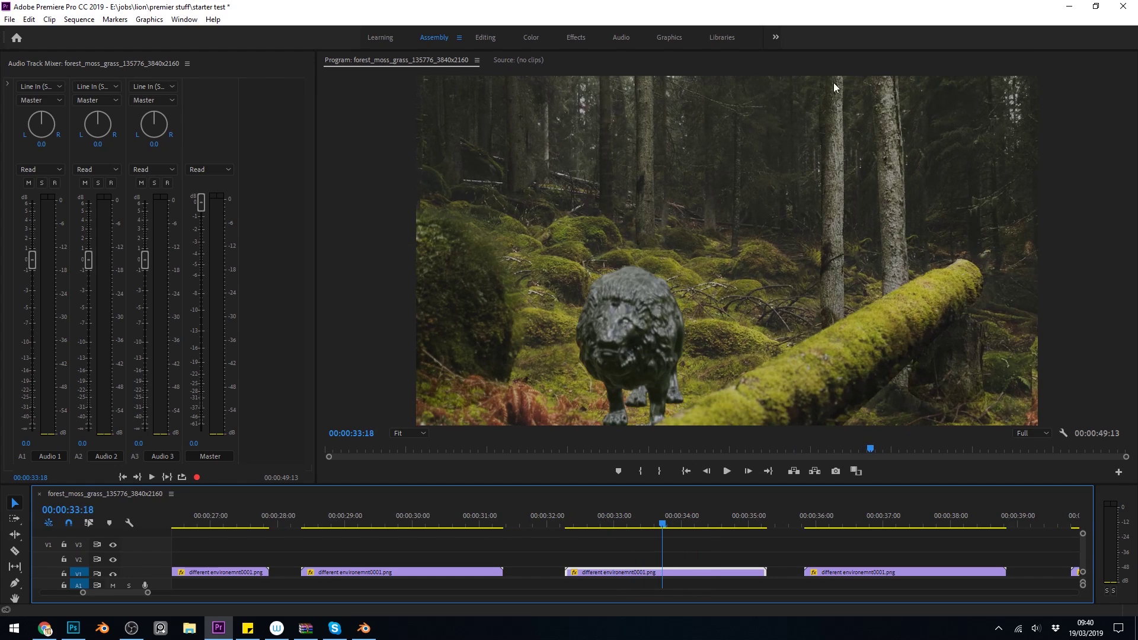
pyautogui.moveTo(662, 515); pyautogui.dragTo(763, 530)
pyautogui.scroll(-8, 629, 547)
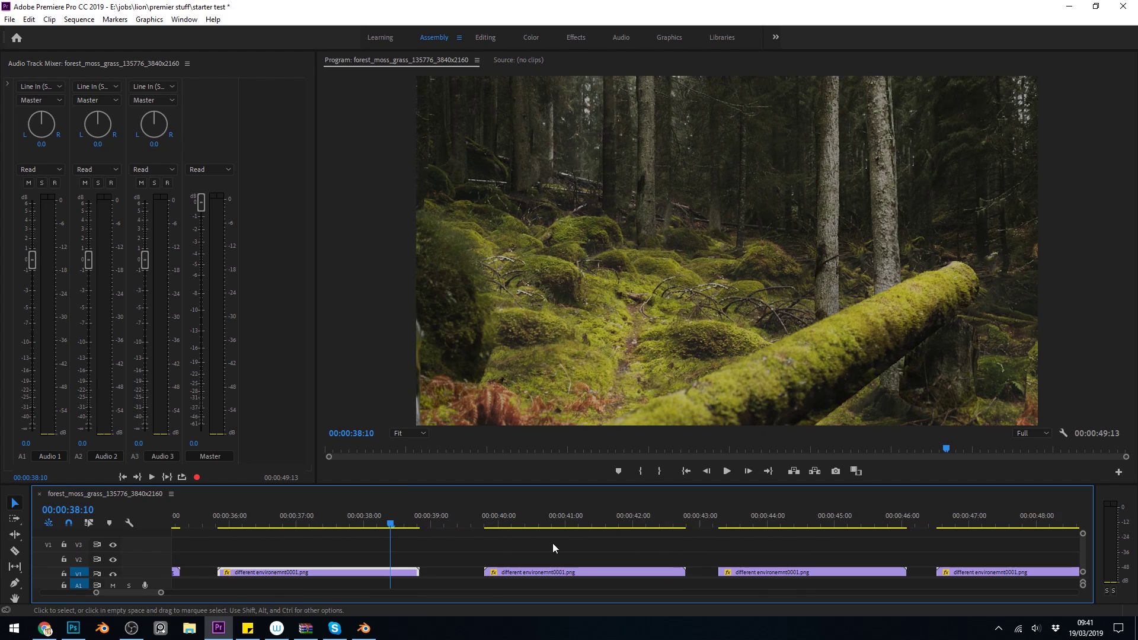
# Compare the last environment variations by scrubbing to 00:00:40:15 and 00:00:43:23.
pyautogui.moveTo(503, 515); pyautogui.dragTo(533, 522)
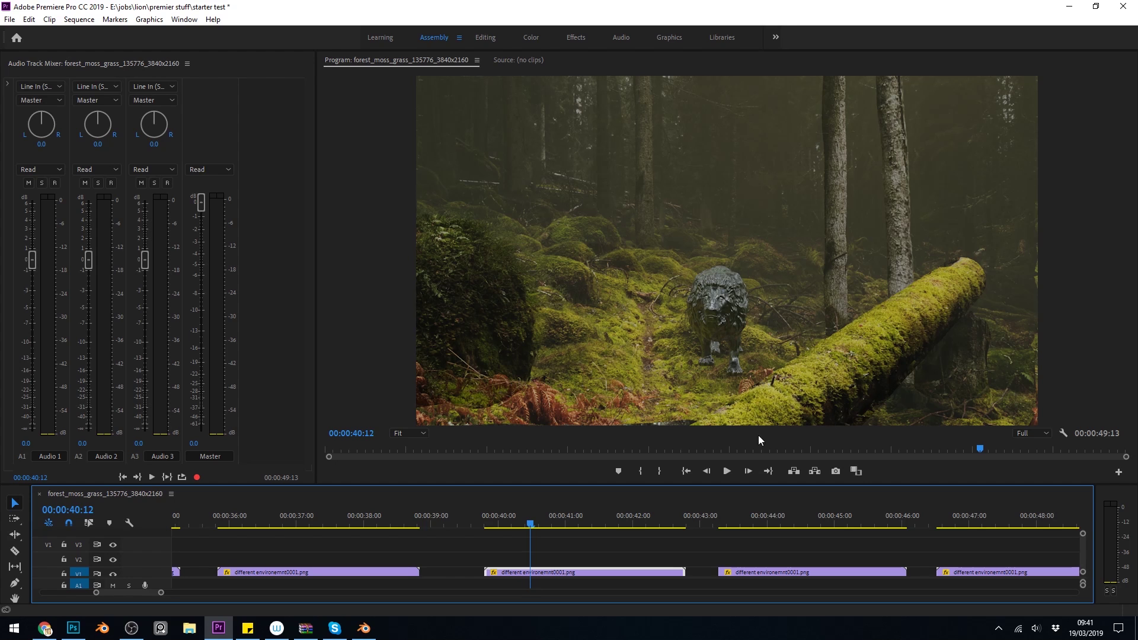
pyautogui.moveTo(544, 521)
pyautogui.mouseDown()
pyautogui.moveTo(558, 522)
pyautogui.moveTo(538, 522)
pyautogui.mouseUp()
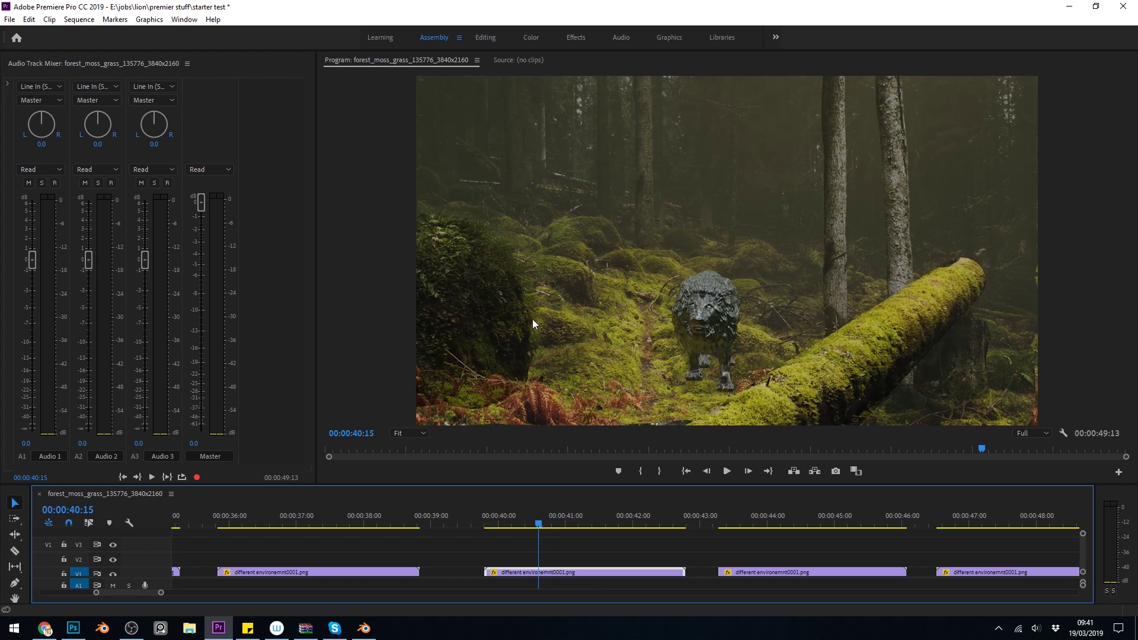
pyautogui.moveTo(545, 523); pyautogui.dragTo(762, 523)
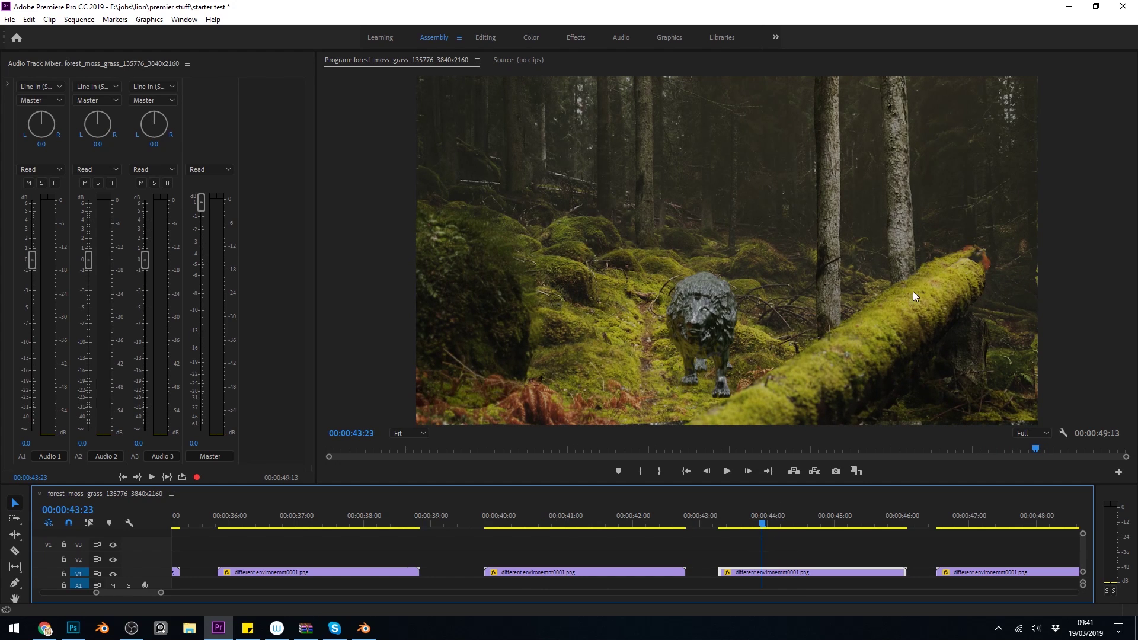
# Switch to Blender and inspect the fallen log cylinder and the thin moss plane running along its upper edge.
pyautogui.click(363, 628)
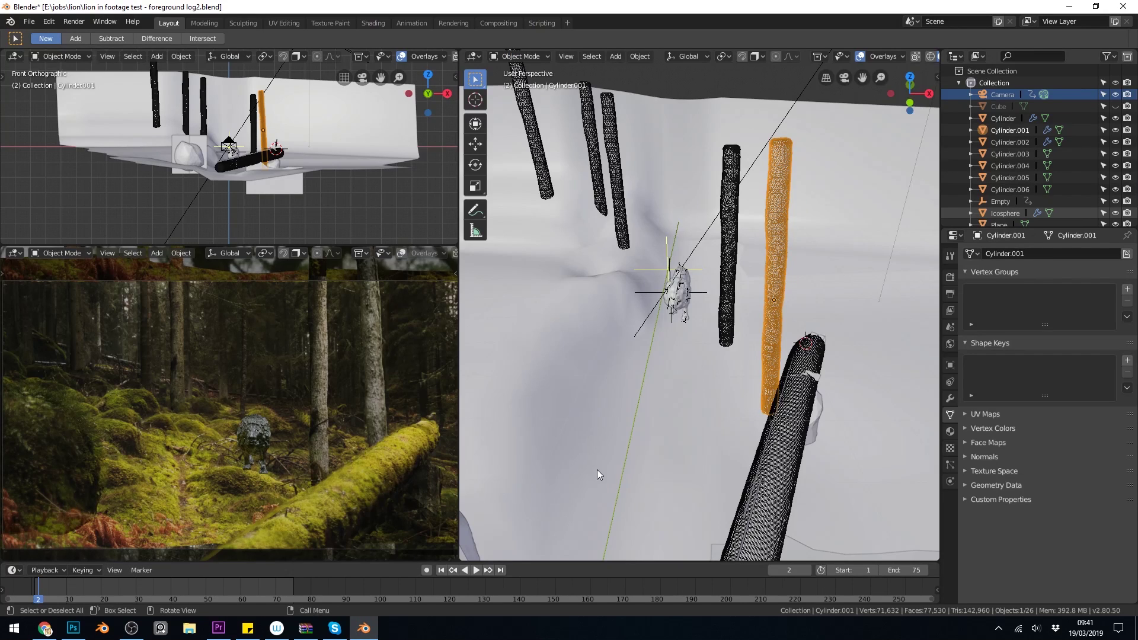
pyautogui.moveTo(596, 470); pyautogui.dragTo(624, 370, button='middle')
pyautogui.click(623, 370)
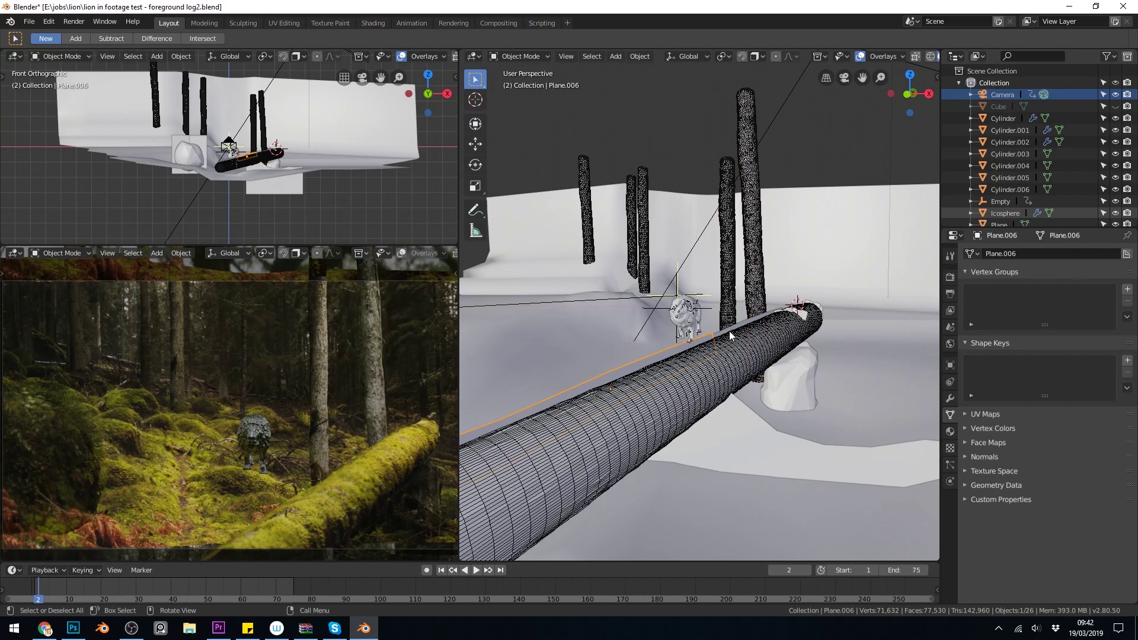
pyautogui.click(706, 362)
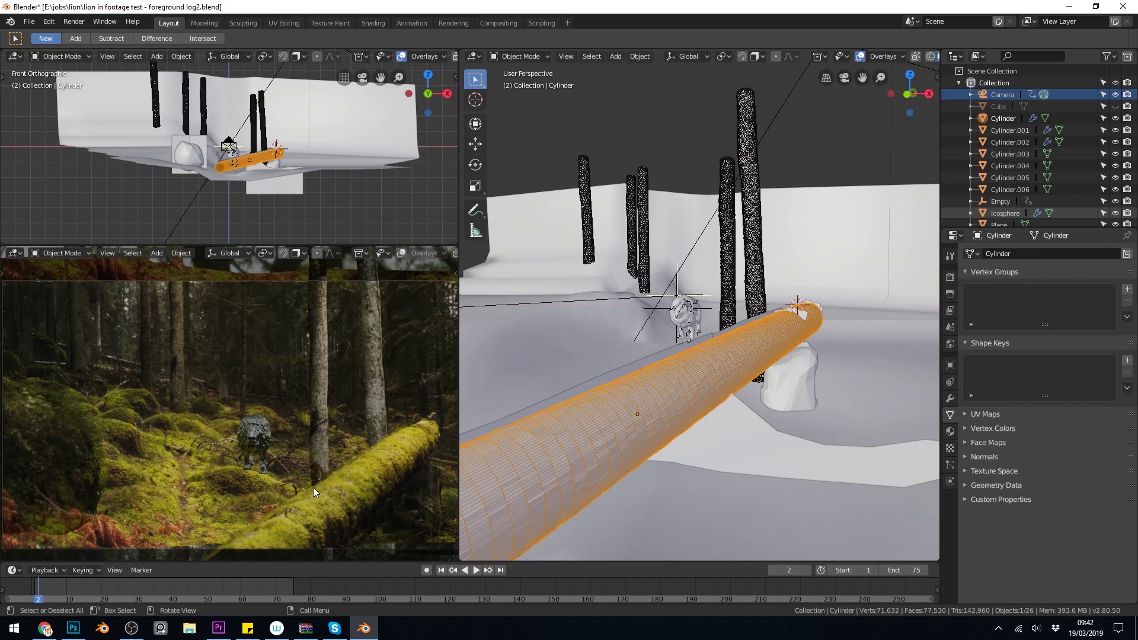
pyautogui.click(481, 437)
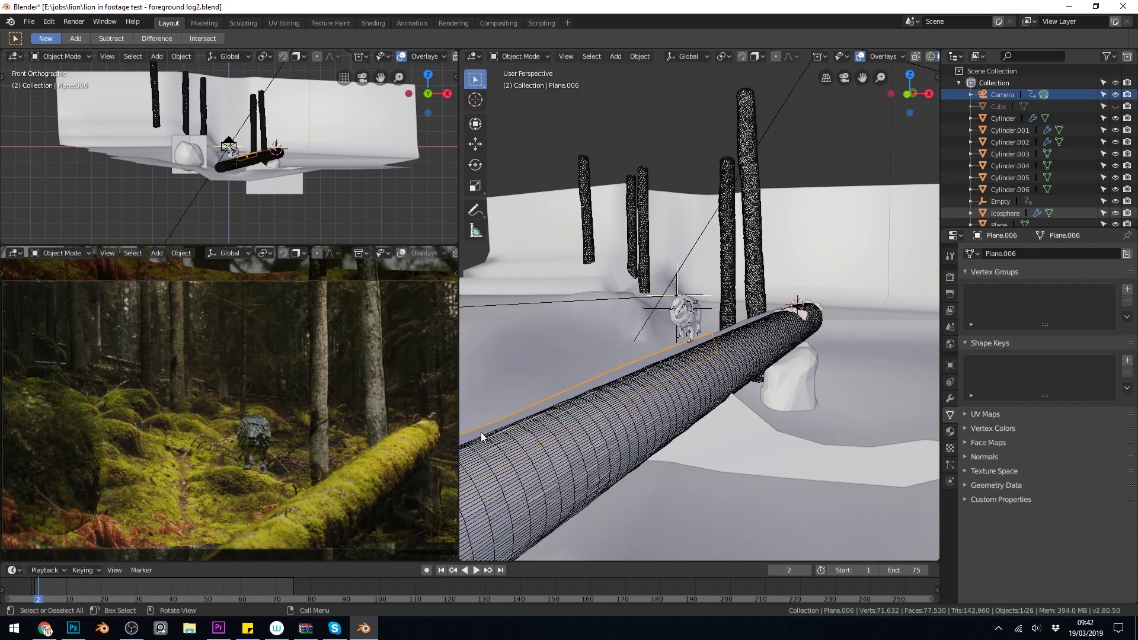
# Show the overlays in the camera view and select the second moss plane nearer the front of the log.
pyautogui.click(401, 255)
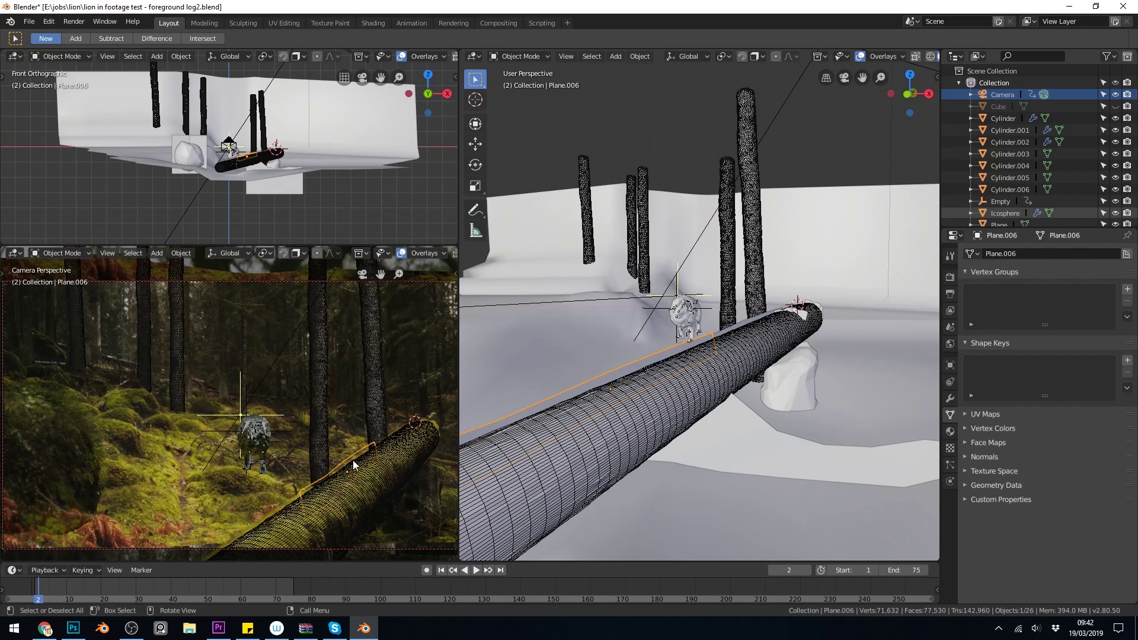
pyautogui.click(313, 480)
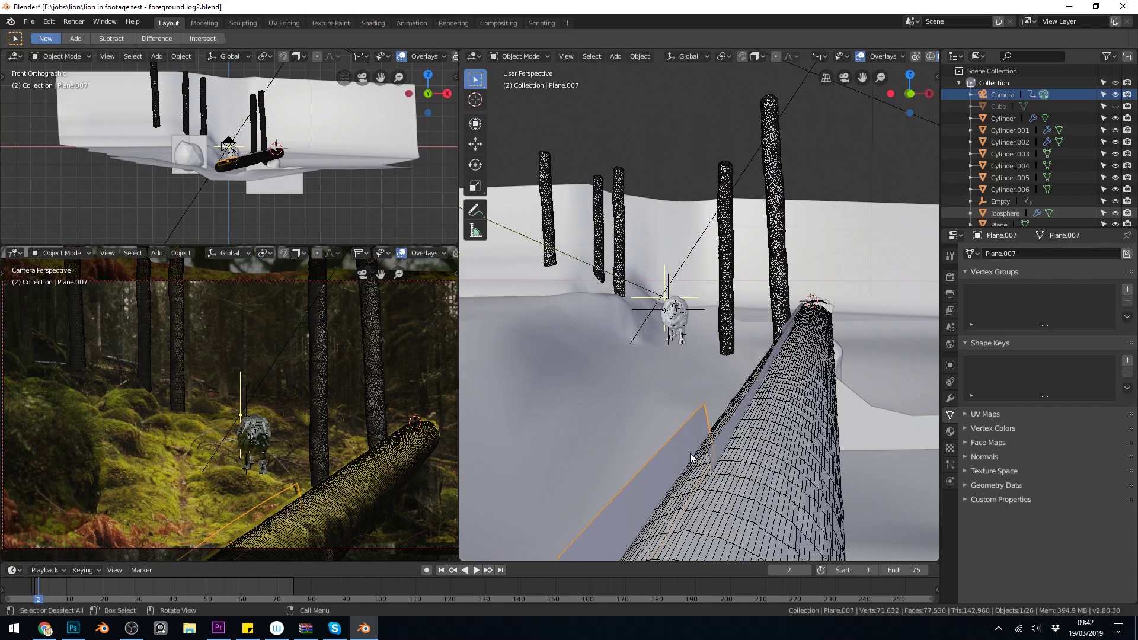
pyautogui.scroll(-4, 664, 457)
pyautogui.moveTo(663, 457); pyautogui.dragTo(663, 459, button='middle')
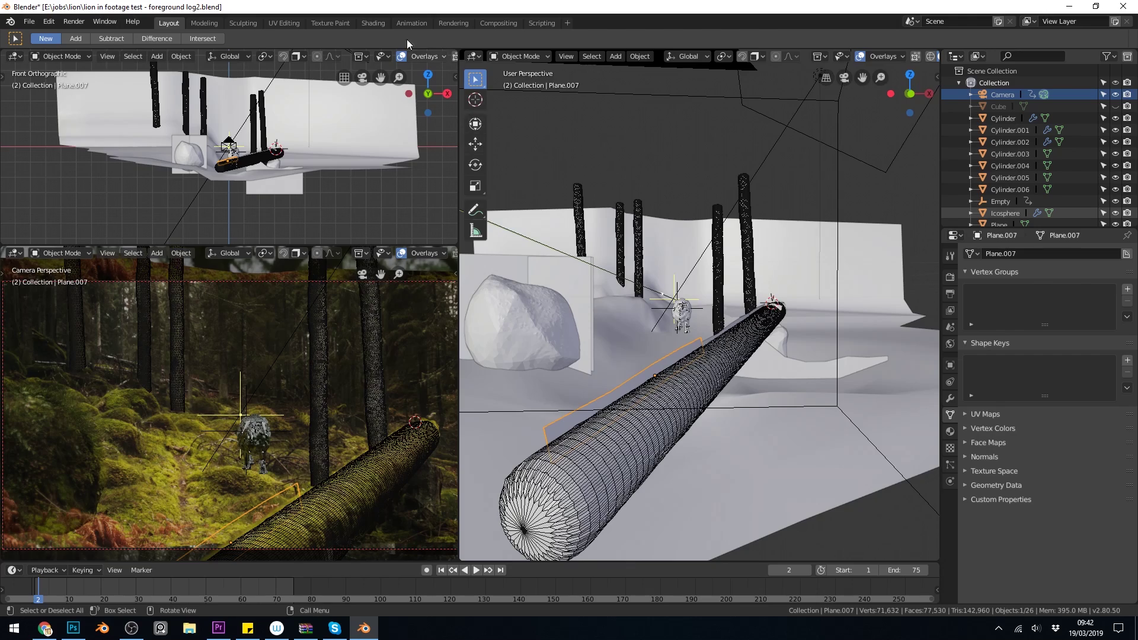
# In the Shading workspace, move the moss plane along the log's far edge and view it through the camera.
pyautogui.click(374, 23)
pyautogui.click(730, 202)
pyautogui.press('g')
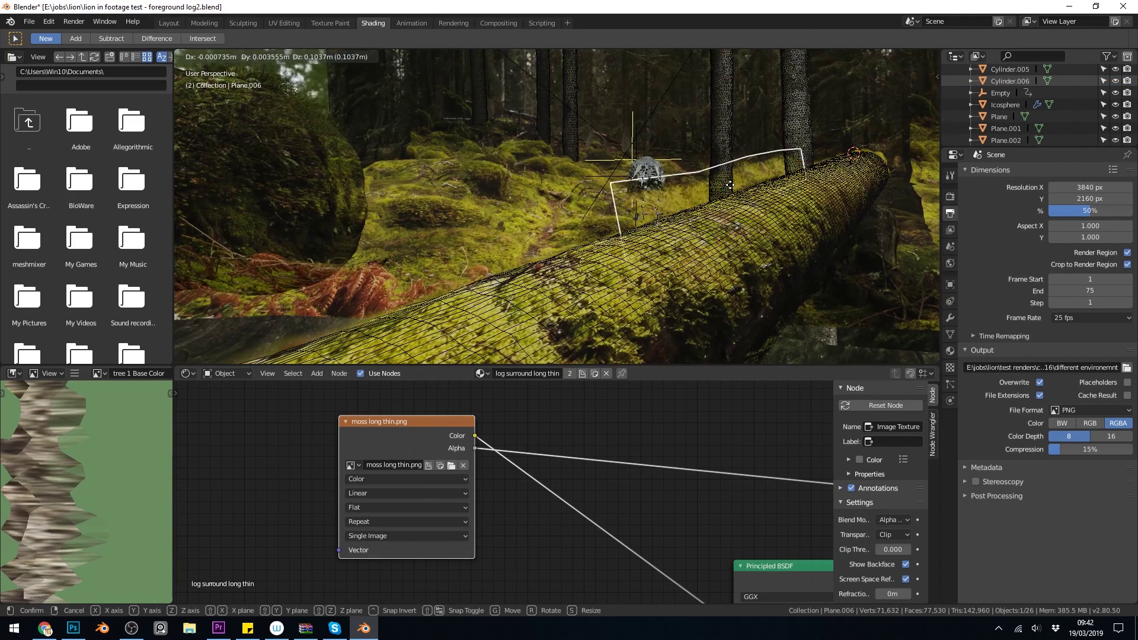
pyautogui.click(748, 202)
pyautogui.scroll(2, 644, 213)
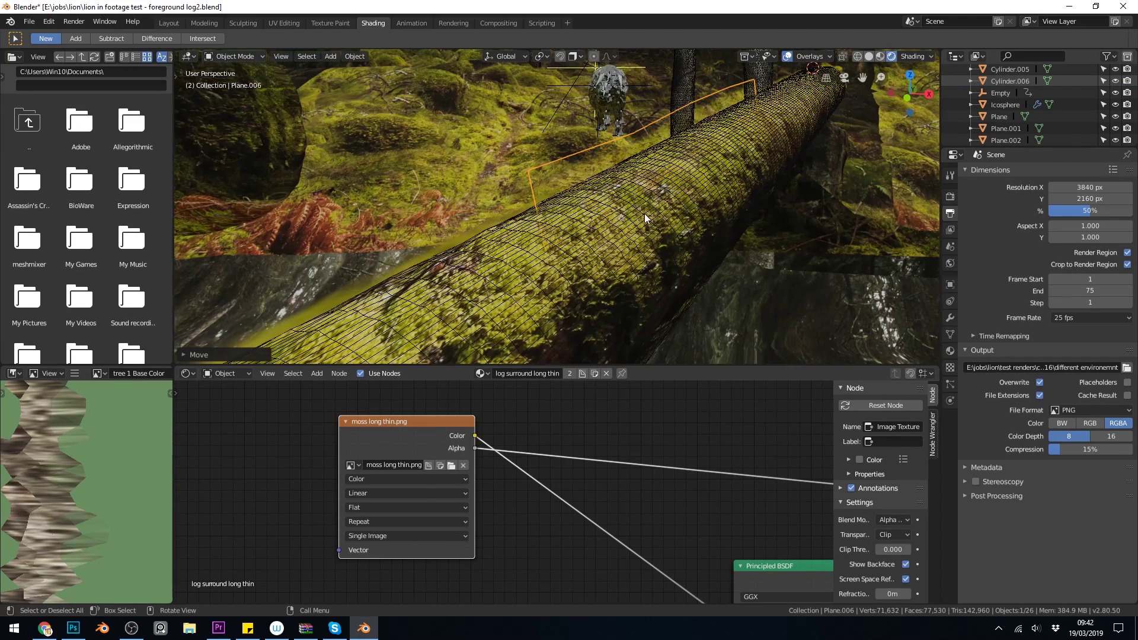
pyautogui.press('KP_0')
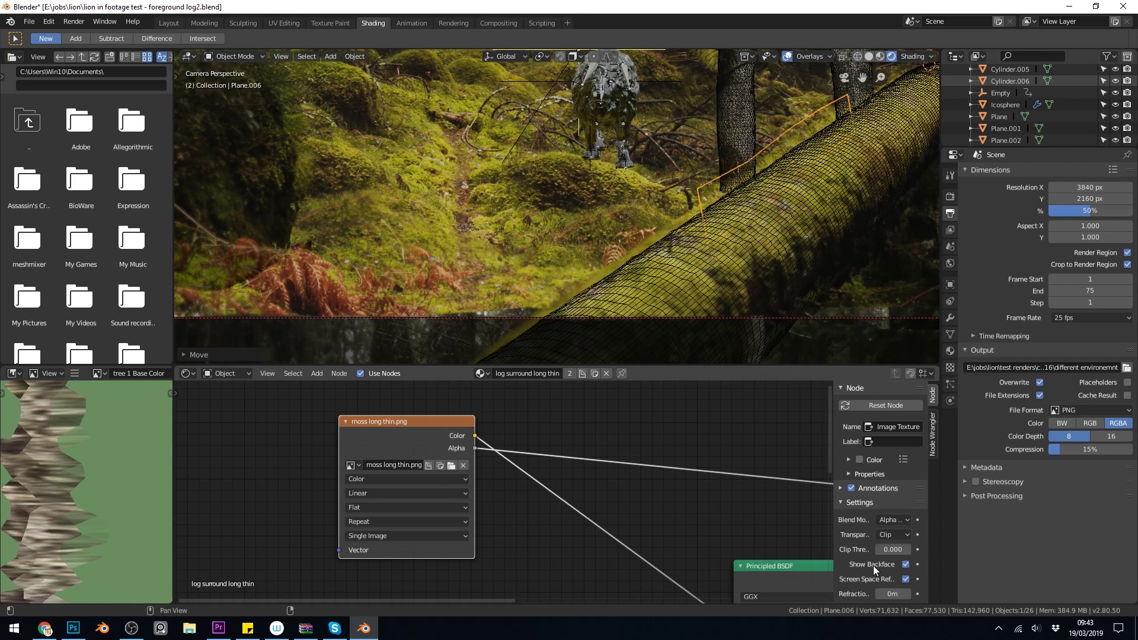
# Try the log surround long thin material without Show Backface, and compare it with the blurred moss plane's material.
pyautogui.click(904, 564)
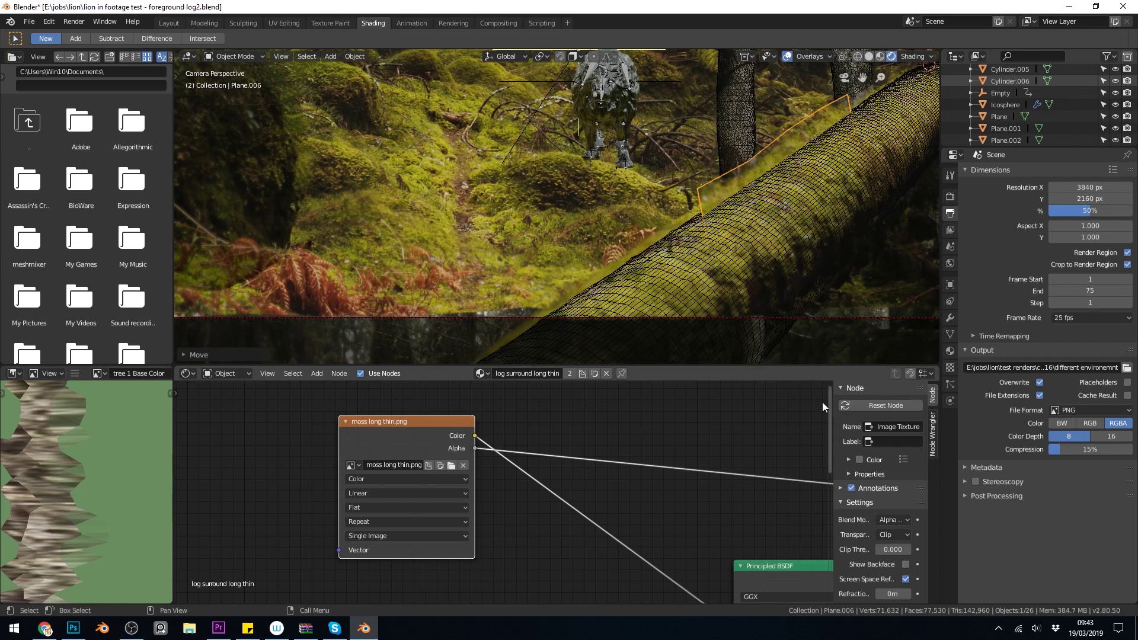
pyautogui.click(658, 233)
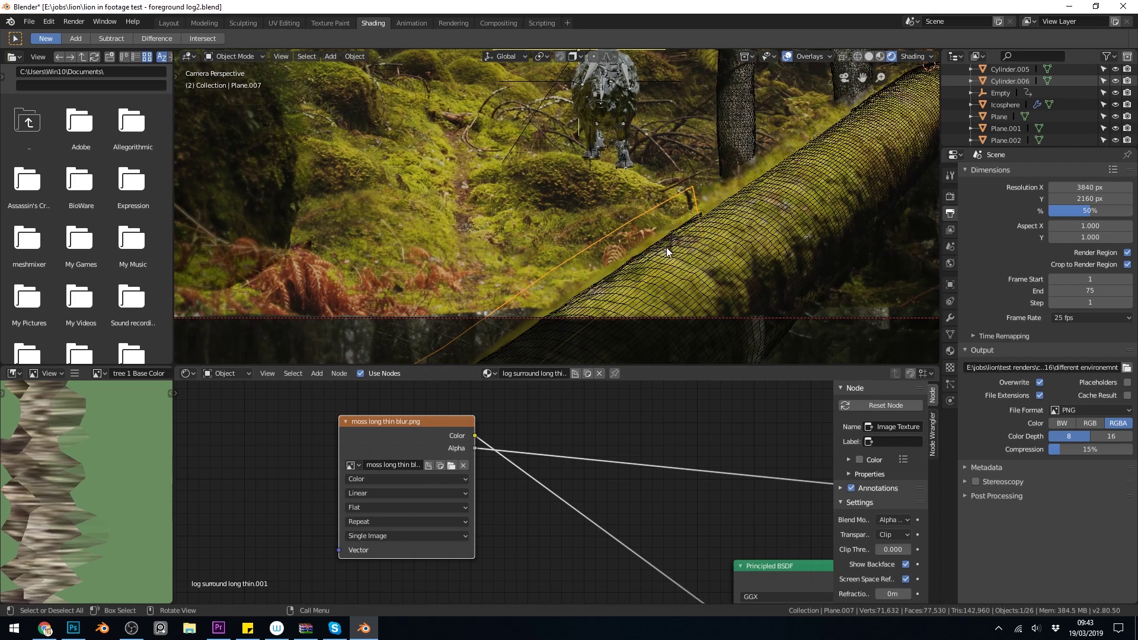
pyautogui.click(796, 143)
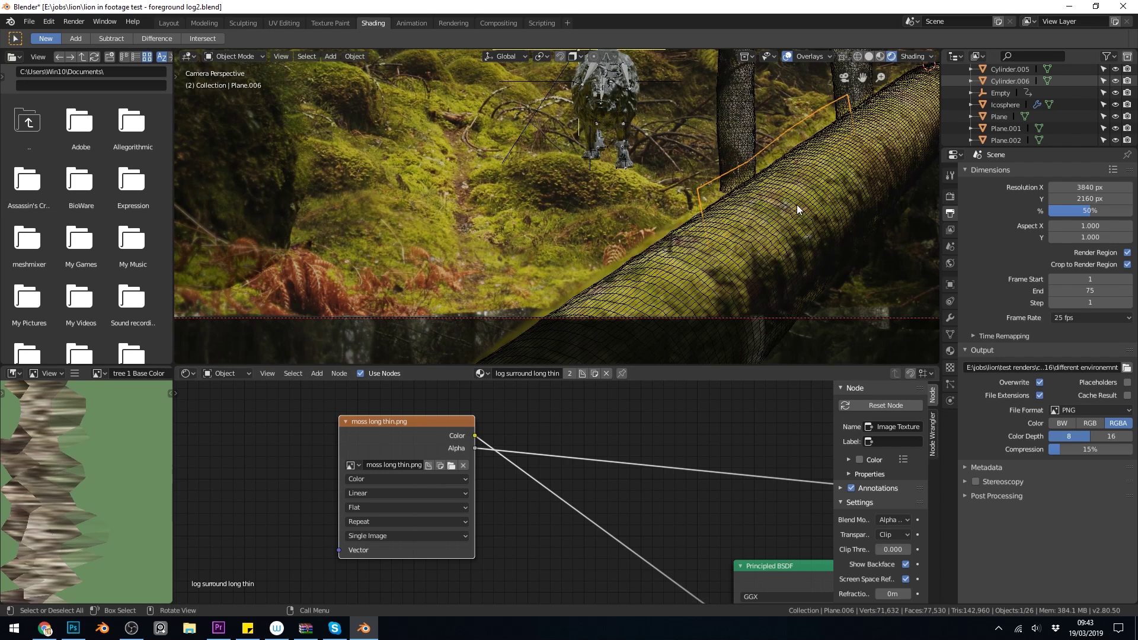
pyautogui.scroll(-3, 796, 205)
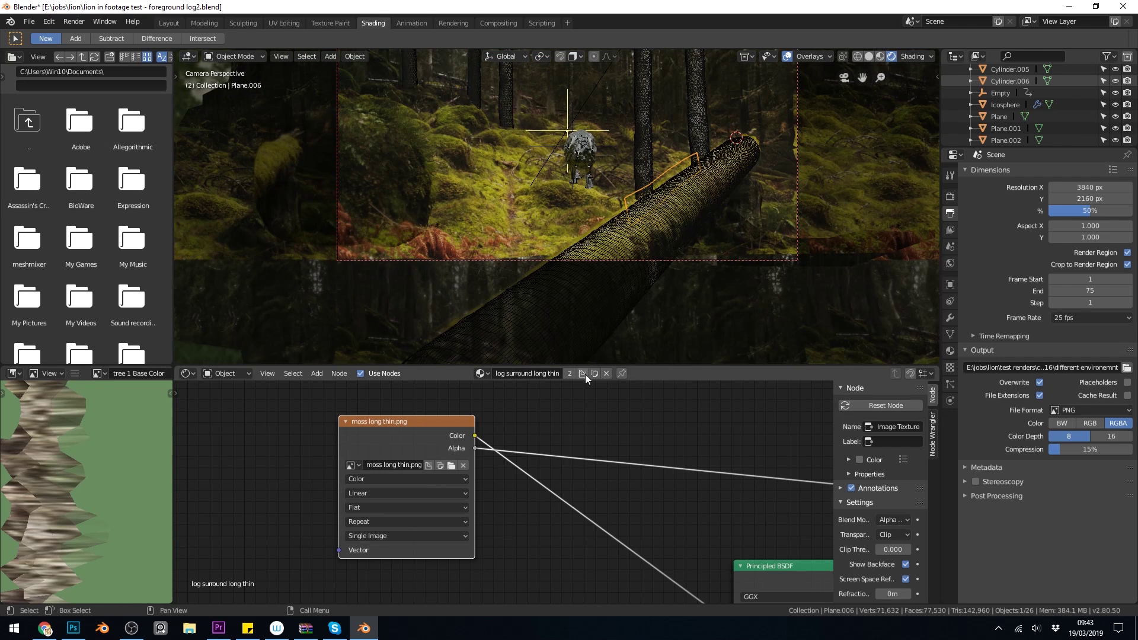
# Switch to Premiere Pro and review the last environment clip from 00:00:47:03, playing it in stages to 00:00:48:15.
pyautogui.click(219, 628)
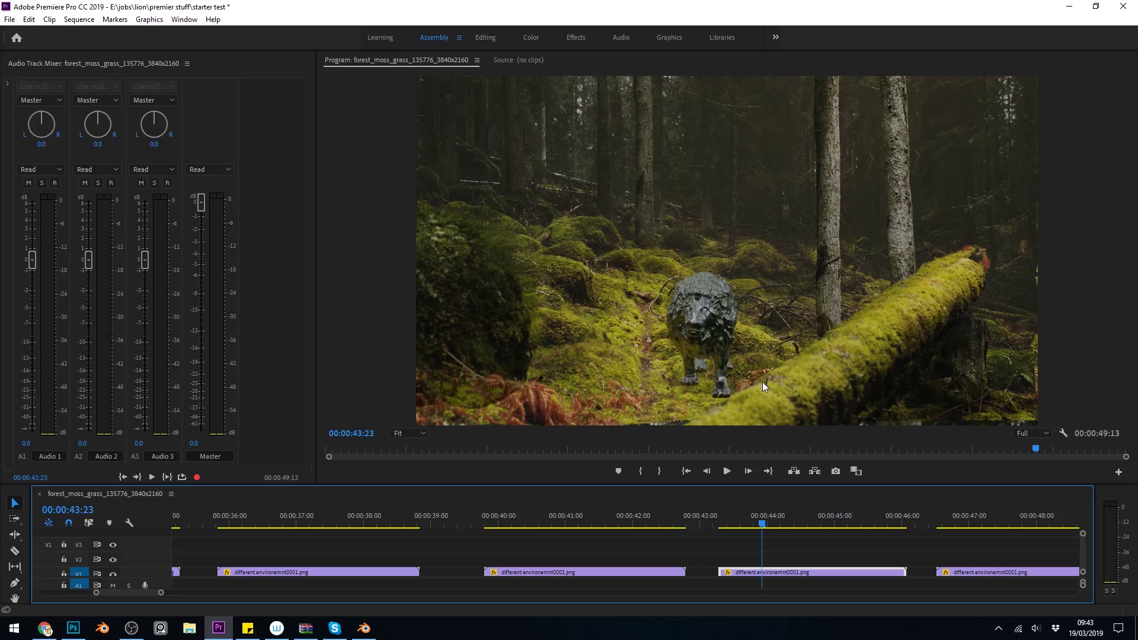
pyautogui.scroll(-5, 742, 514)
pyautogui.moveTo(742, 514); pyautogui.dragTo(710, 512)
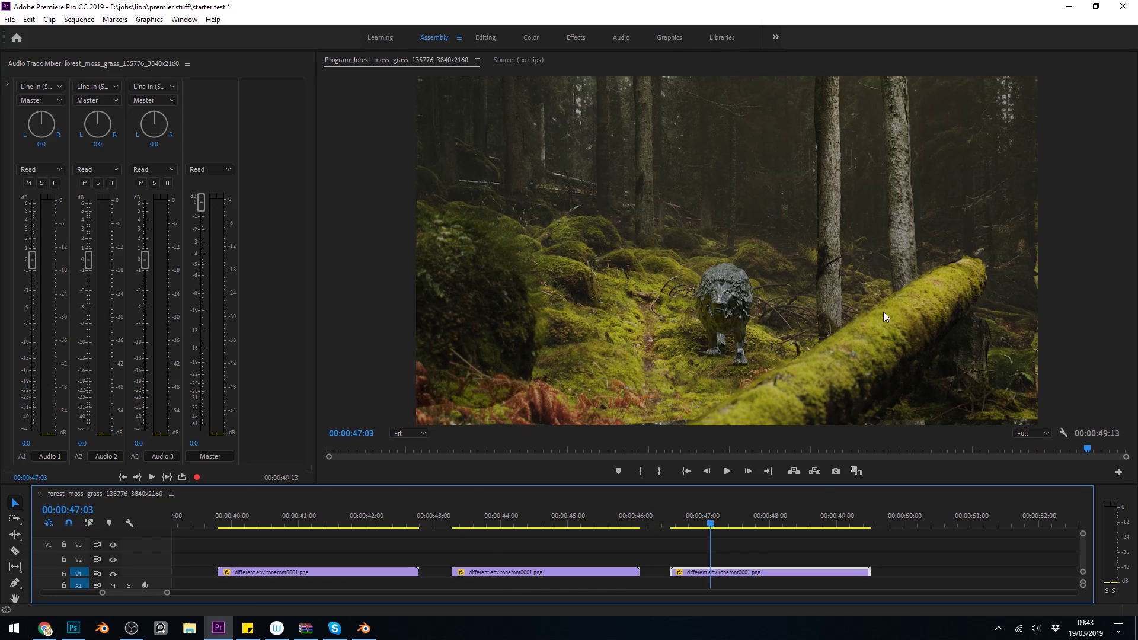
pyautogui.press('space')
pyautogui.press('space')
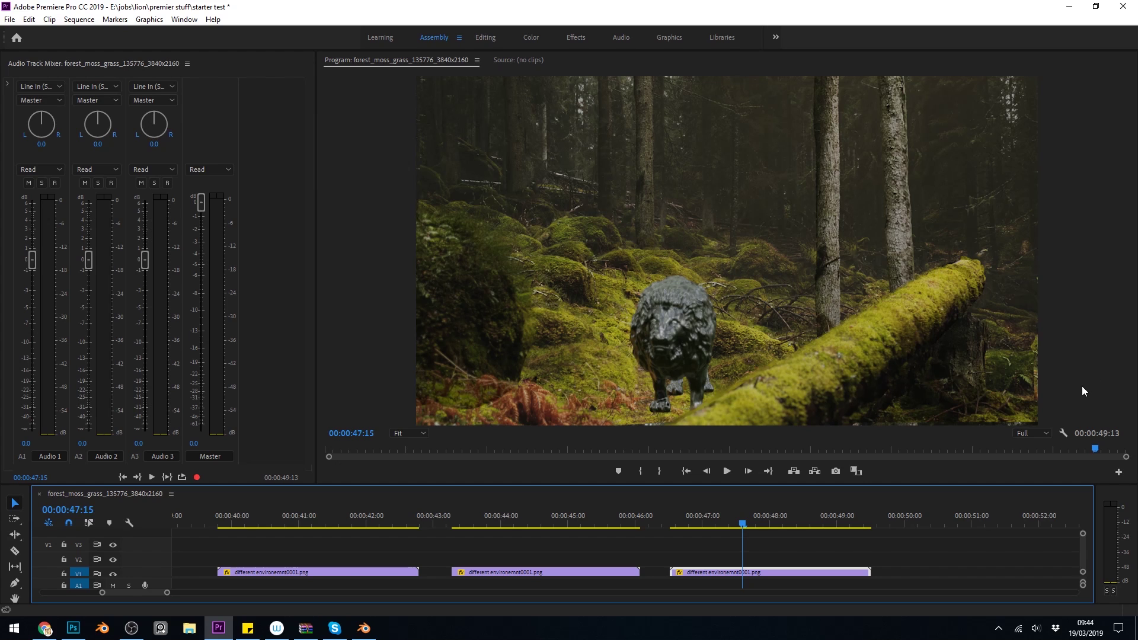
pyautogui.press('space')
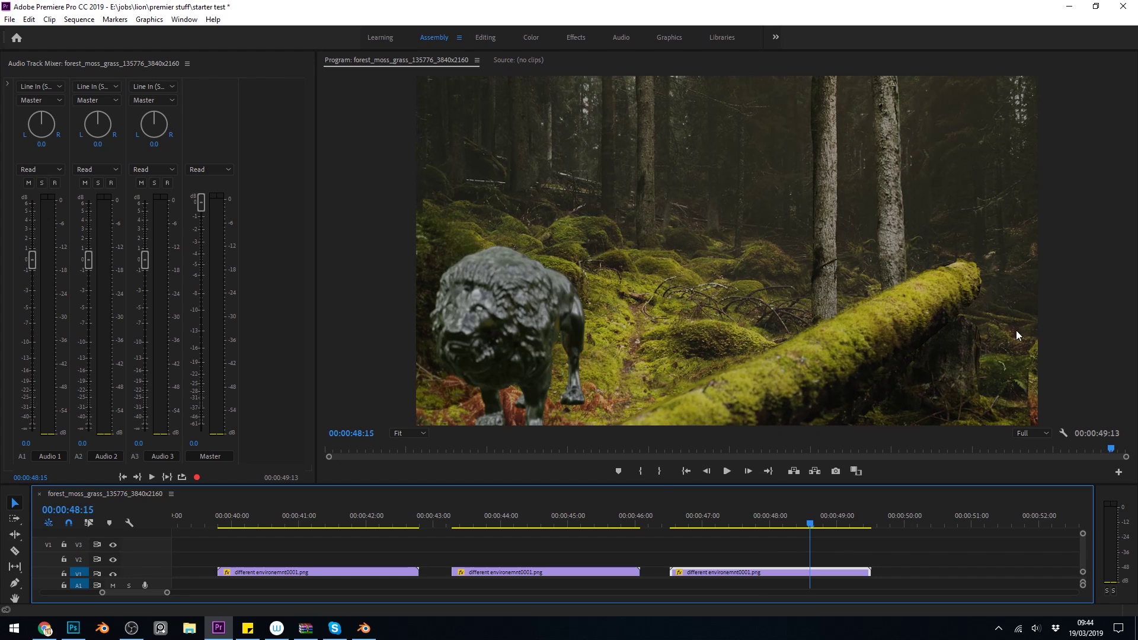
# Scrub the last environment clip to 00:00:48:18 and play it on to 00:00:49:04.
pyautogui.click(841, 523)
pyautogui.moveTo(841, 522)
pyautogui.mouseDown()
pyautogui.moveTo(664, 524)
pyautogui.moveTo(819, 521)
pyautogui.mouseUp()
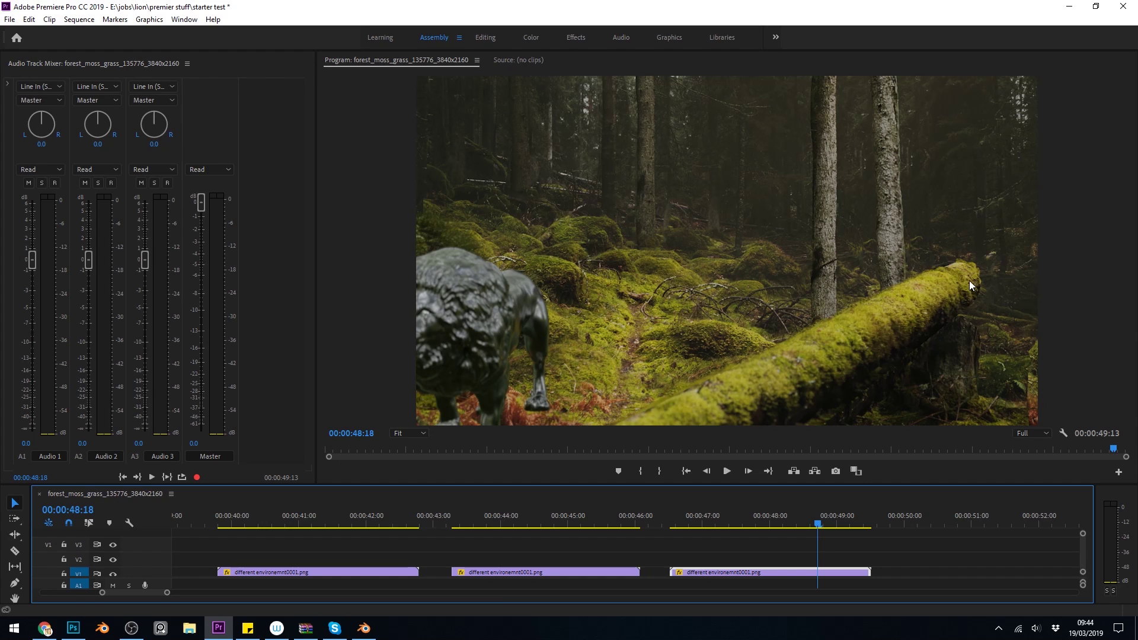
pyautogui.press('space')
pyautogui.press('space')
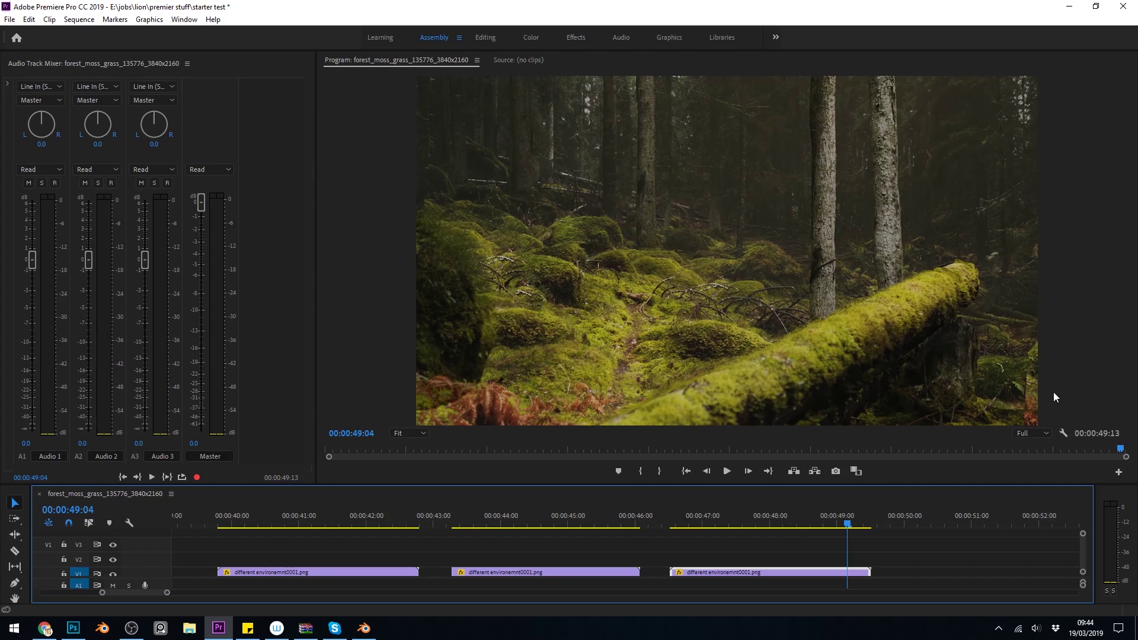